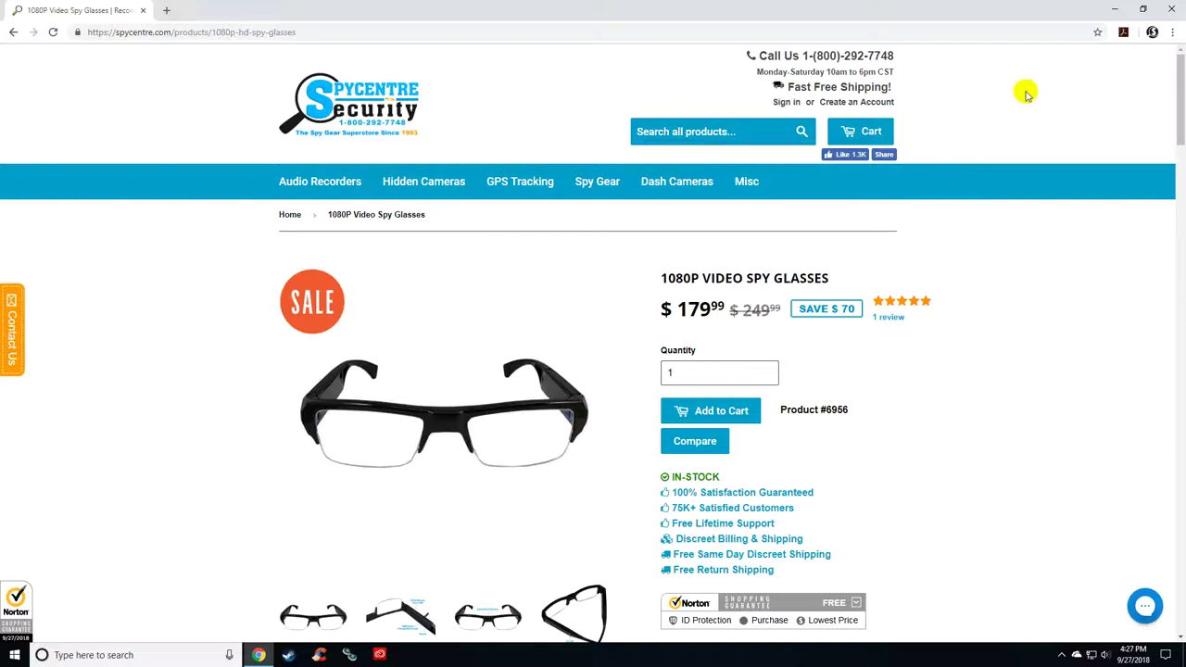
Minimize the browser, open This PC, and browse to the DCIM\100DSCIM folder on USB Drive (D:).
{"action": "left_click", "coordinate": [1117, 11]}
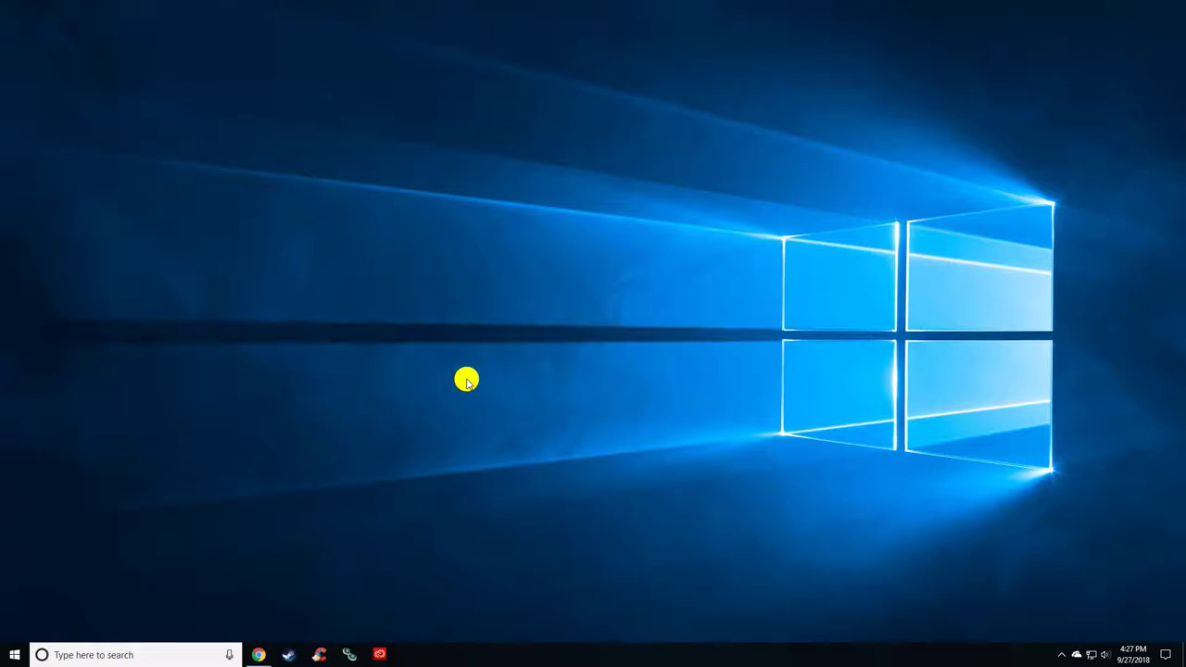
{"action": "left_click", "coordinate": [124, 654]}
{"action": "type", "text": "my p"}
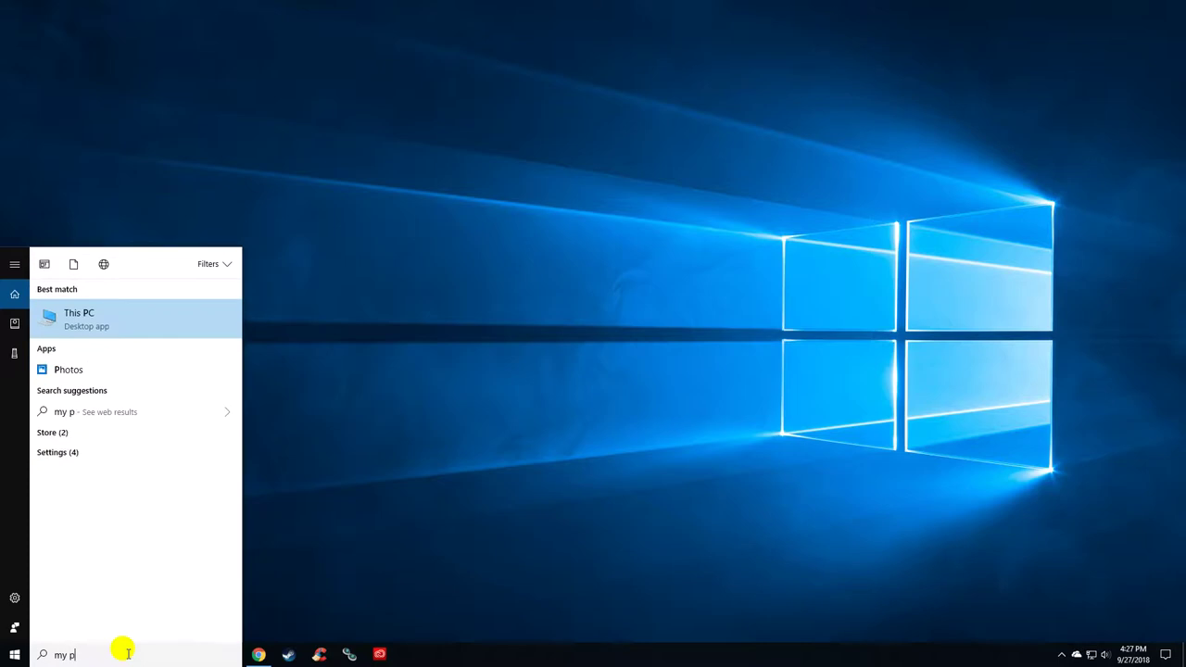
{"action": "key", "text": "Return"}
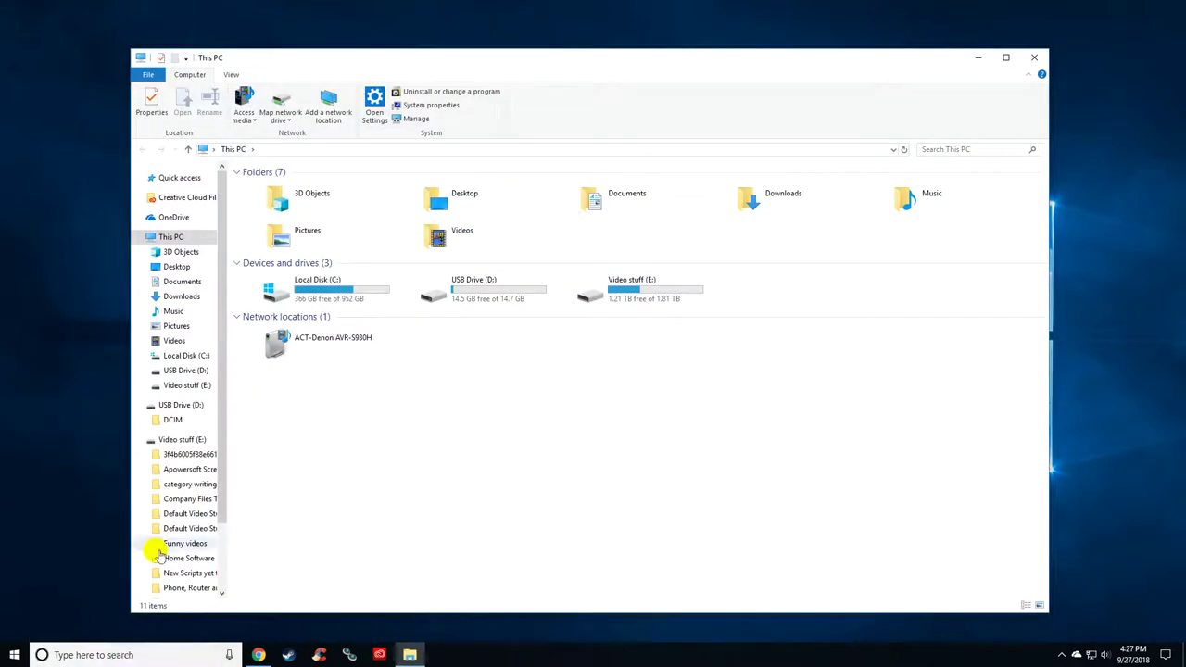
{"action": "double_click", "coordinate": [488, 296]}
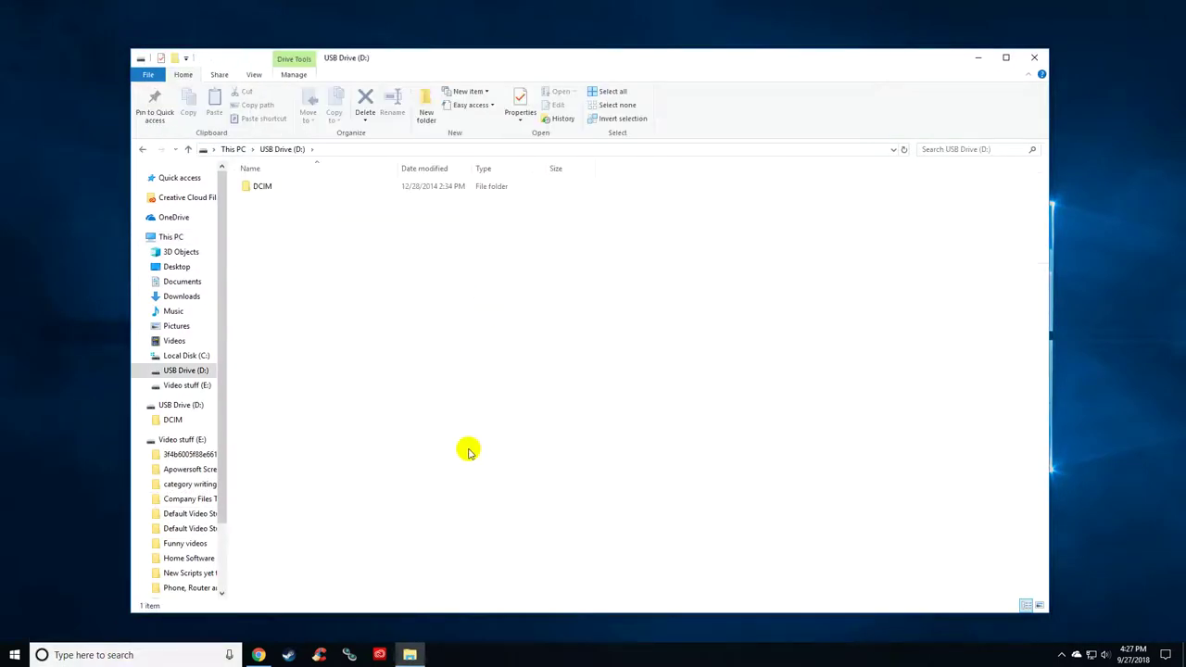
{"action": "double_click", "coordinate": [266, 190]}
{"action": "left_click", "coordinate": [292, 187]}
{"action": "double_click", "coordinate": [292, 186]}
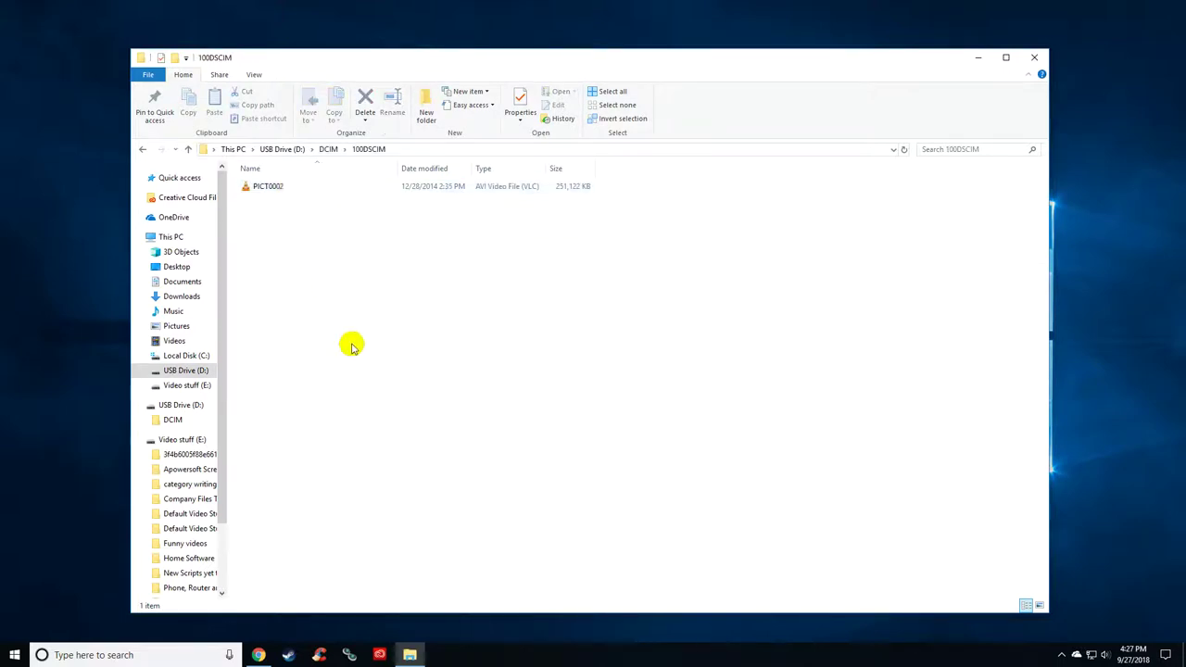
Play the PICT0002 video, pause and close it, and return to the root folder of USB Drive (D:).
{"action": "left_click", "coordinate": [266, 186]}
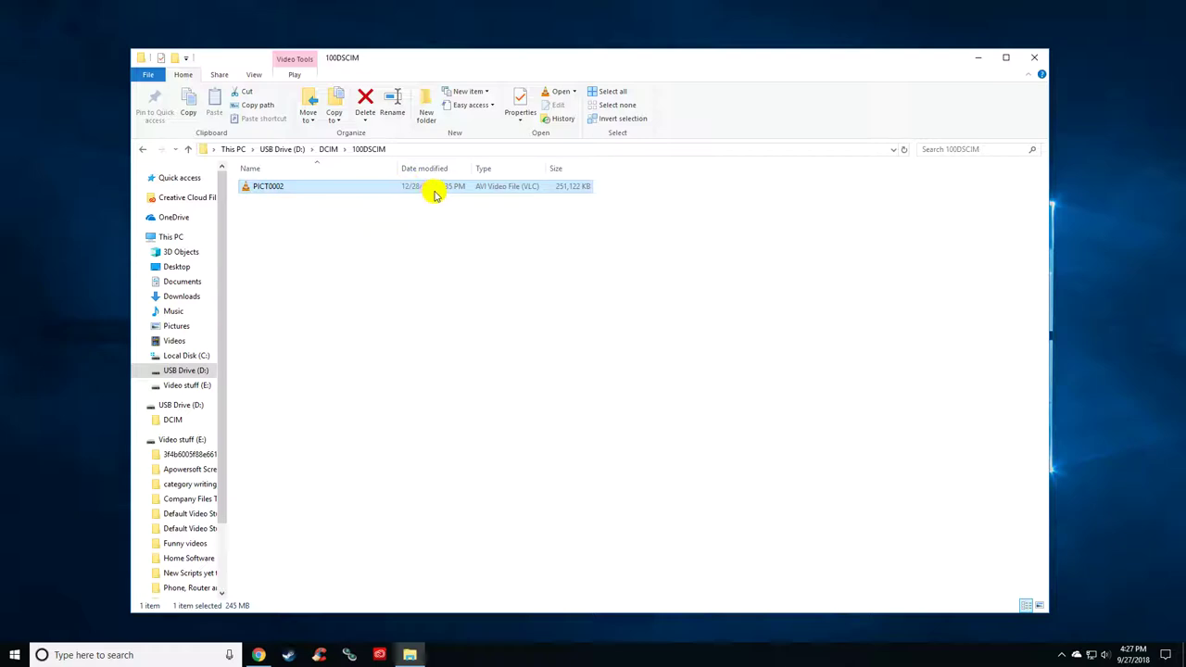
{"action": "double_click", "coordinate": [300, 187]}
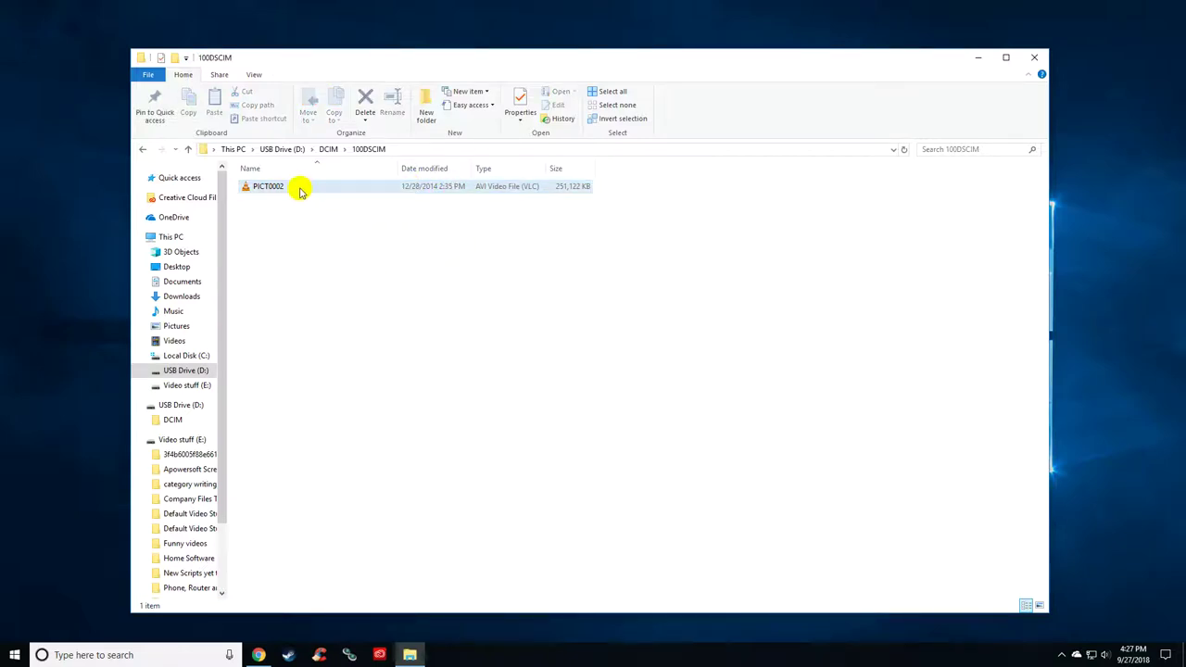
{"action": "key", "text": "space"}
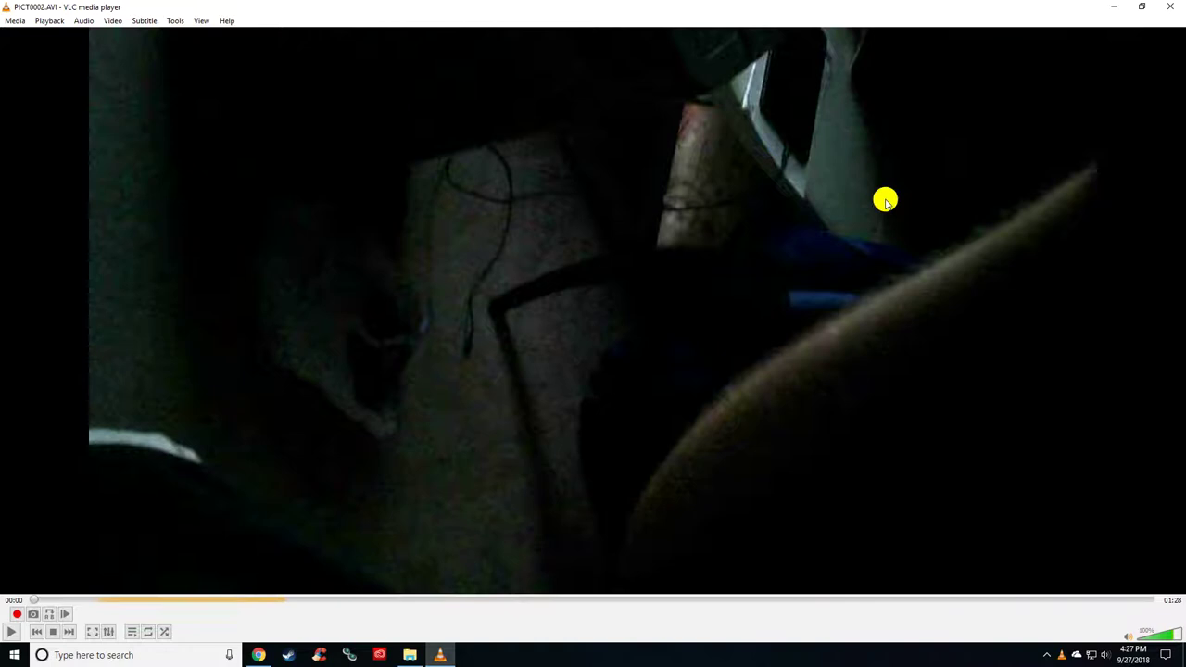
{"action": "left_click", "coordinate": [1175, 8]}
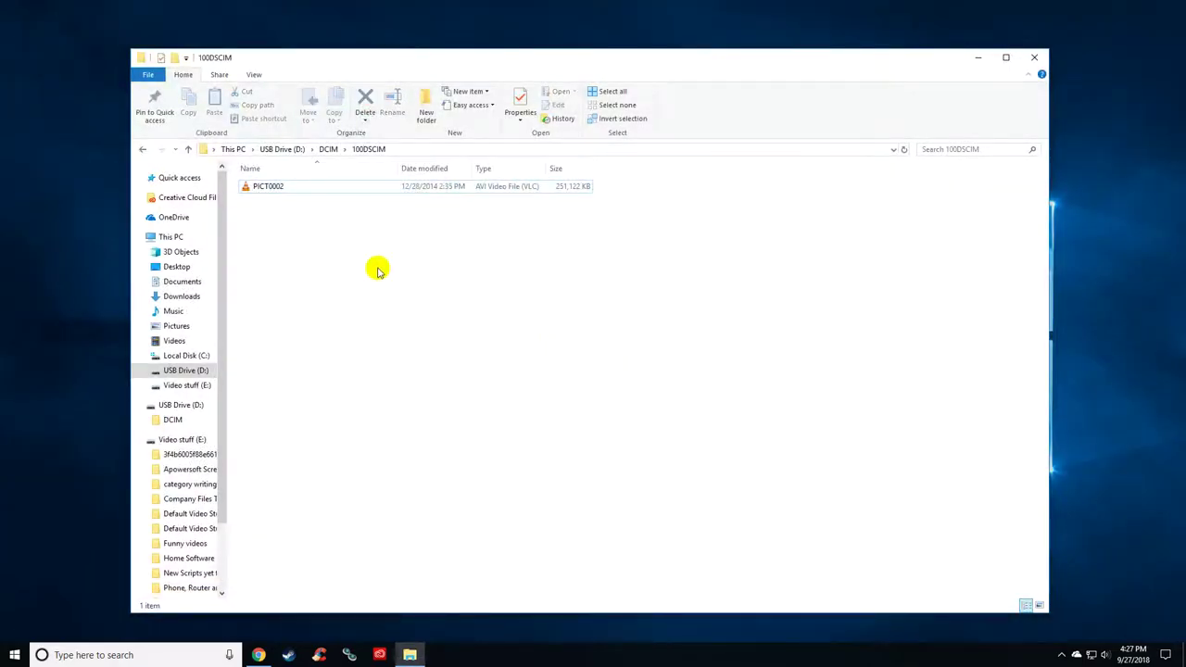
{"action": "left_click", "coordinate": [333, 148]}
{"action": "left_click", "coordinate": [283, 149]}
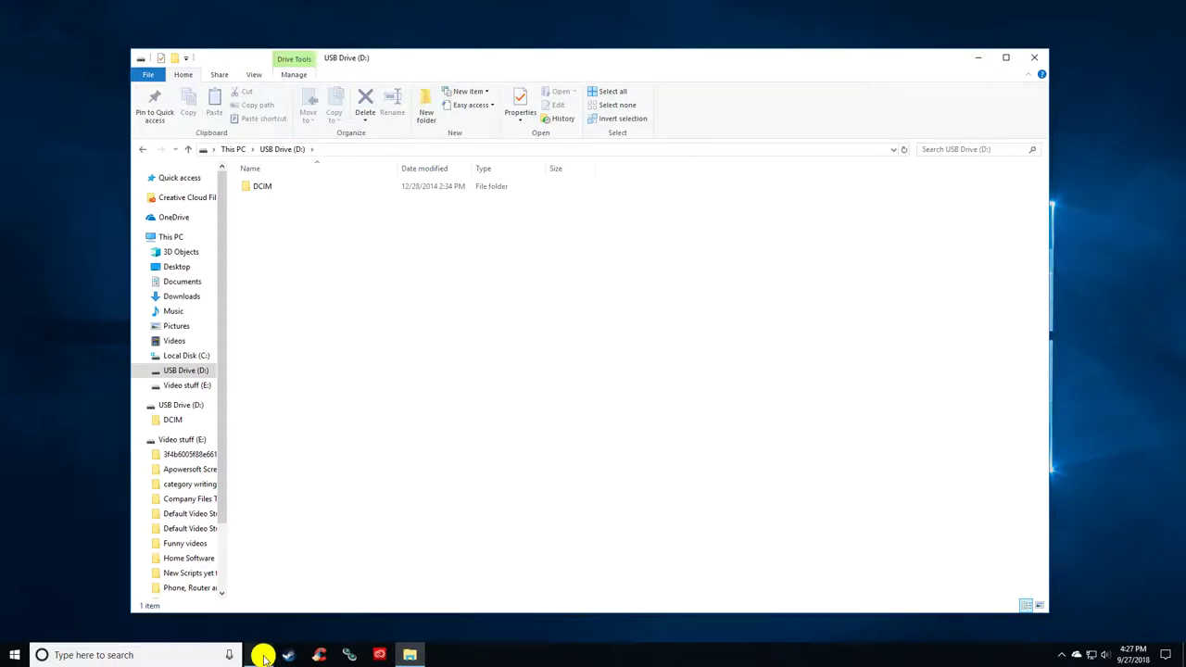
Switch to the browser and open the 6956 Quick Start Guide from the product page's support information.
{"action": "left_click", "coordinate": [260, 593]}
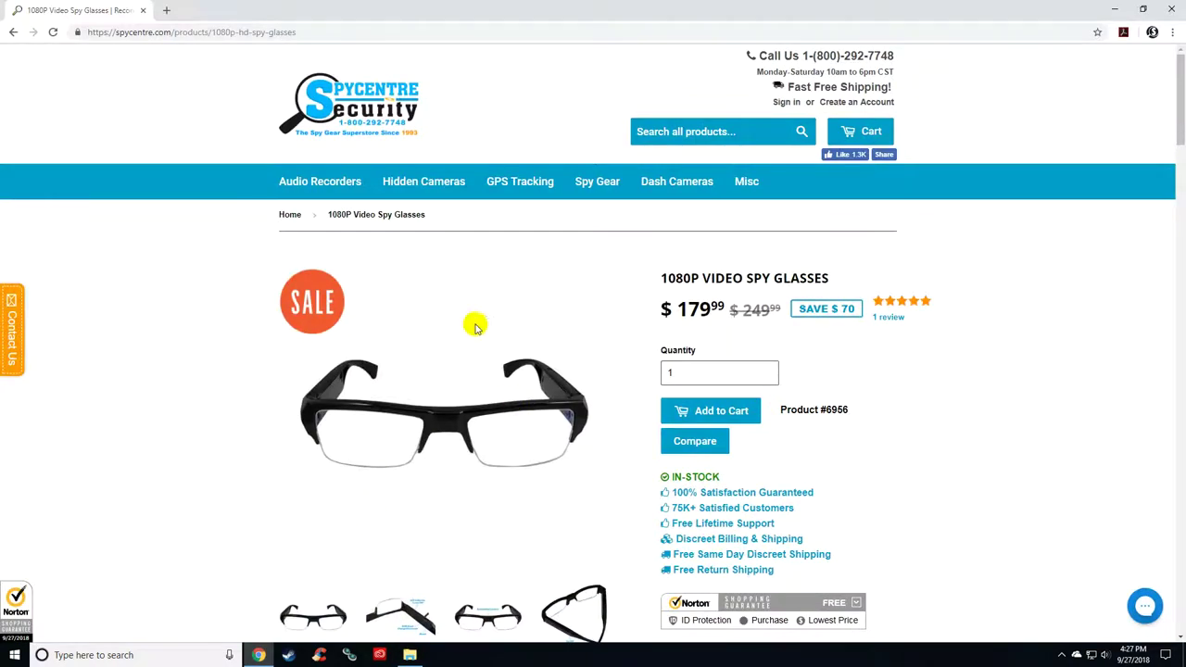
{"action": "scroll", "coordinate": [522, 233], "scroll_direction": "down", "scroll_amount": 6}
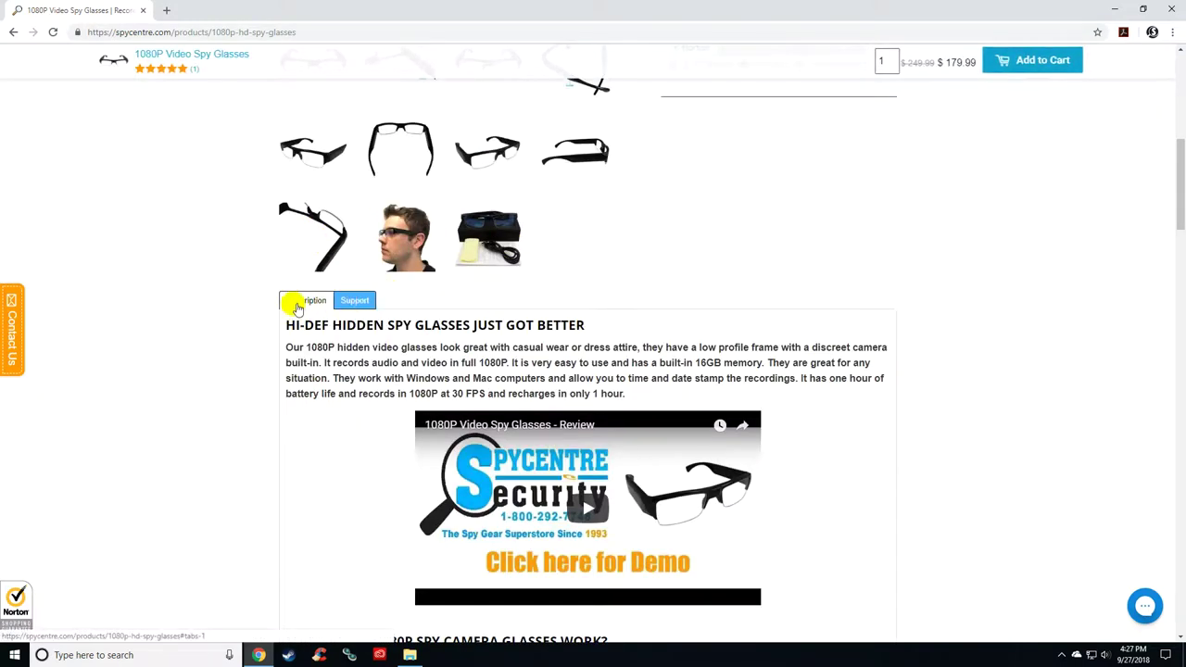
{"action": "left_click", "coordinate": [356, 301]}
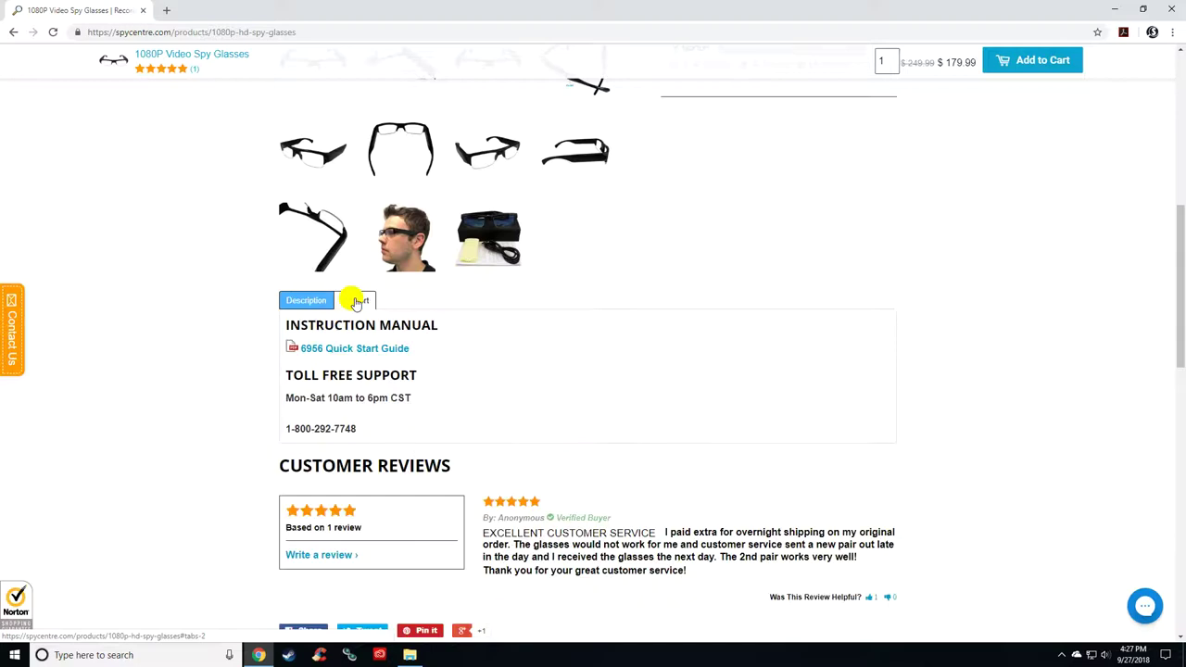
{"action": "left_click", "coordinate": [338, 352]}
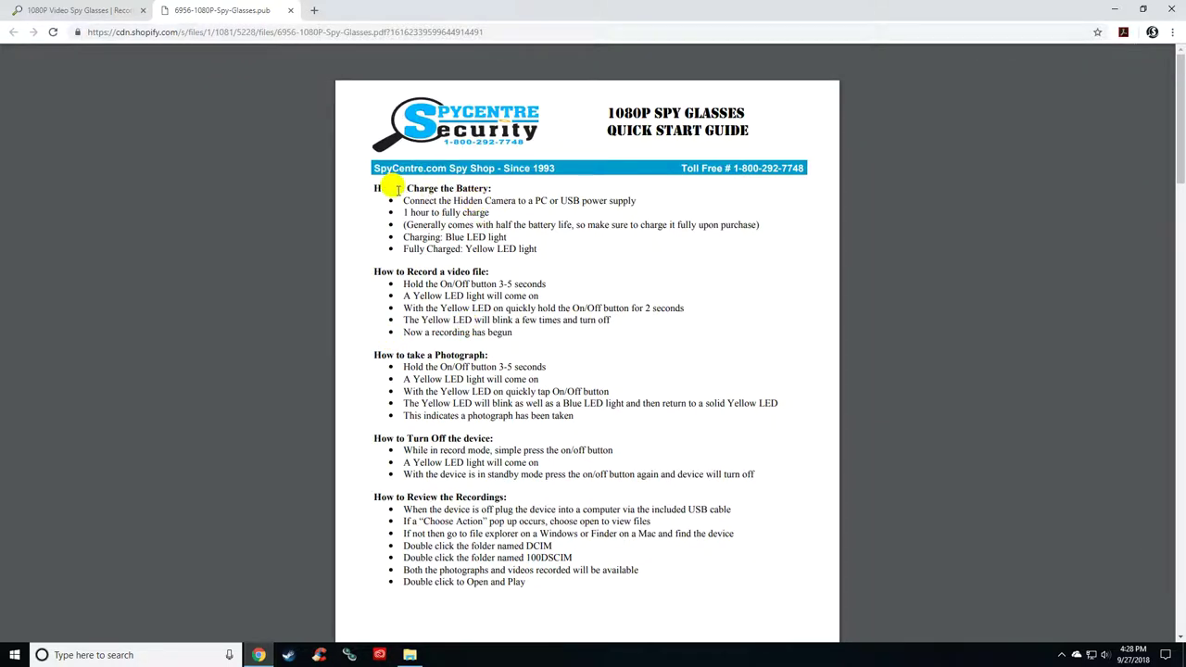
Review the guide's charging and recording sections and its Windows instructions for setting up the time and date stamp.
{"action": "left_click_drag", "start_coordinate": [373, 188], "coordinate": [491, 188]}
{"action": "left_click_drag", "start_coordinate": [374, 272], "coordinate": [462, 270]}
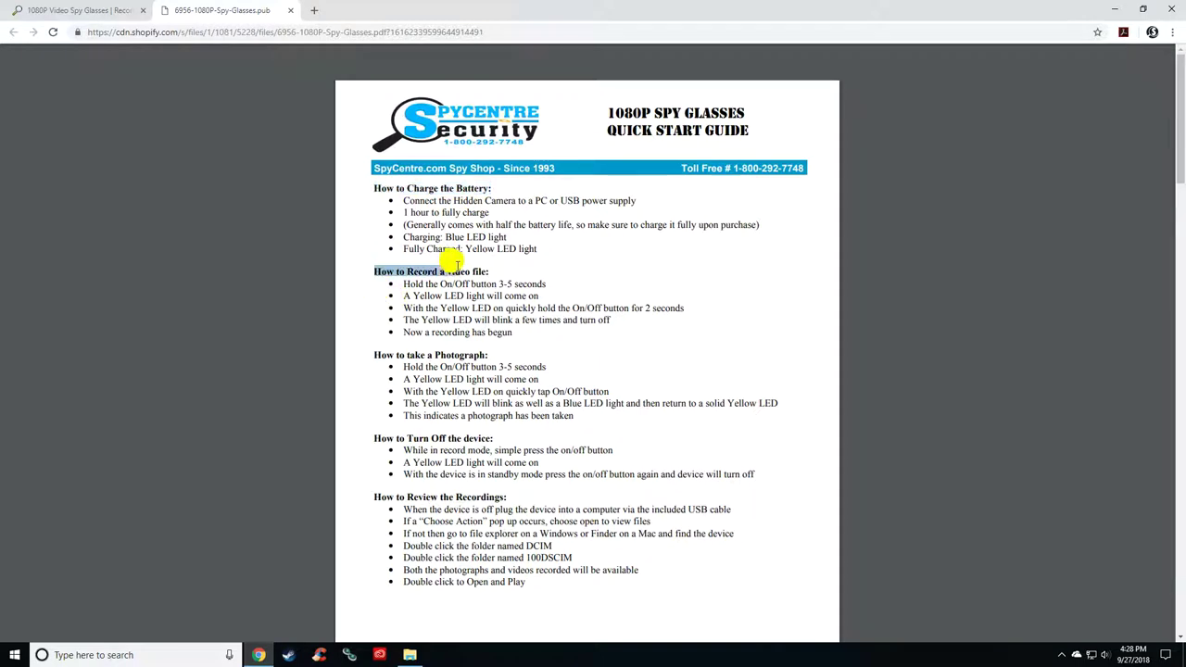
{"action": "left_click", "coordinate": [573, 368]}
{"action": "scroll", "coordinate": [617, 373], "scroll_direction": "down", "scroll_amount": 5}
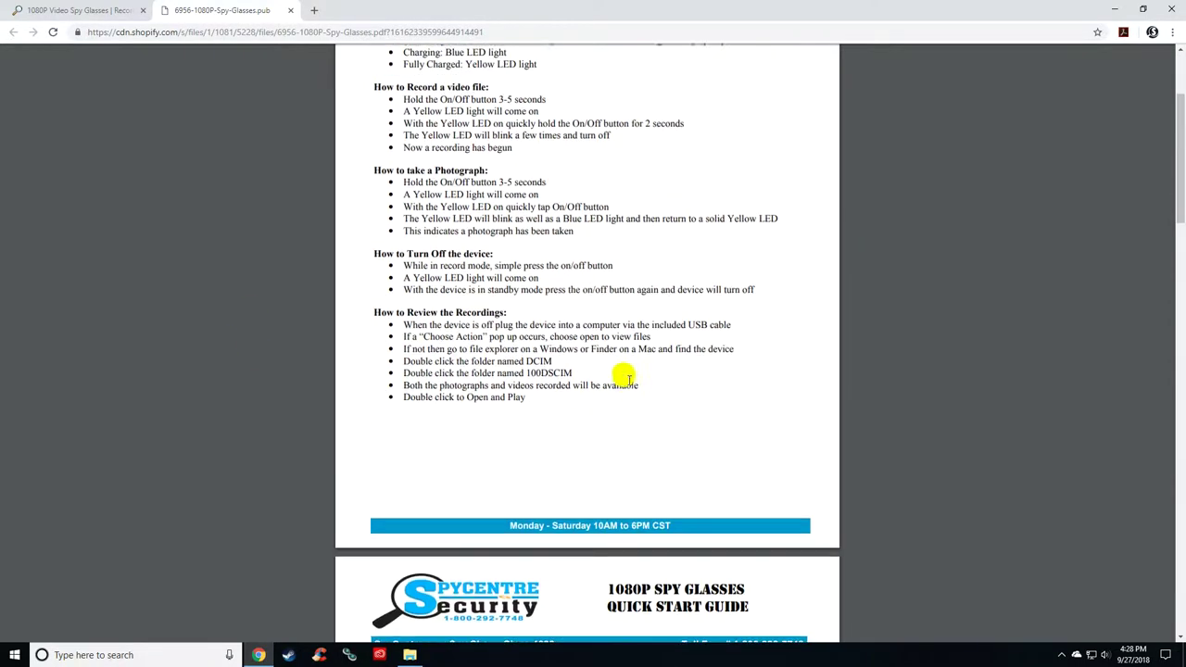
{"action": "scroll", "coordinate": [593, 343], "scroll_direction": "down", "scroll_amount": 1}
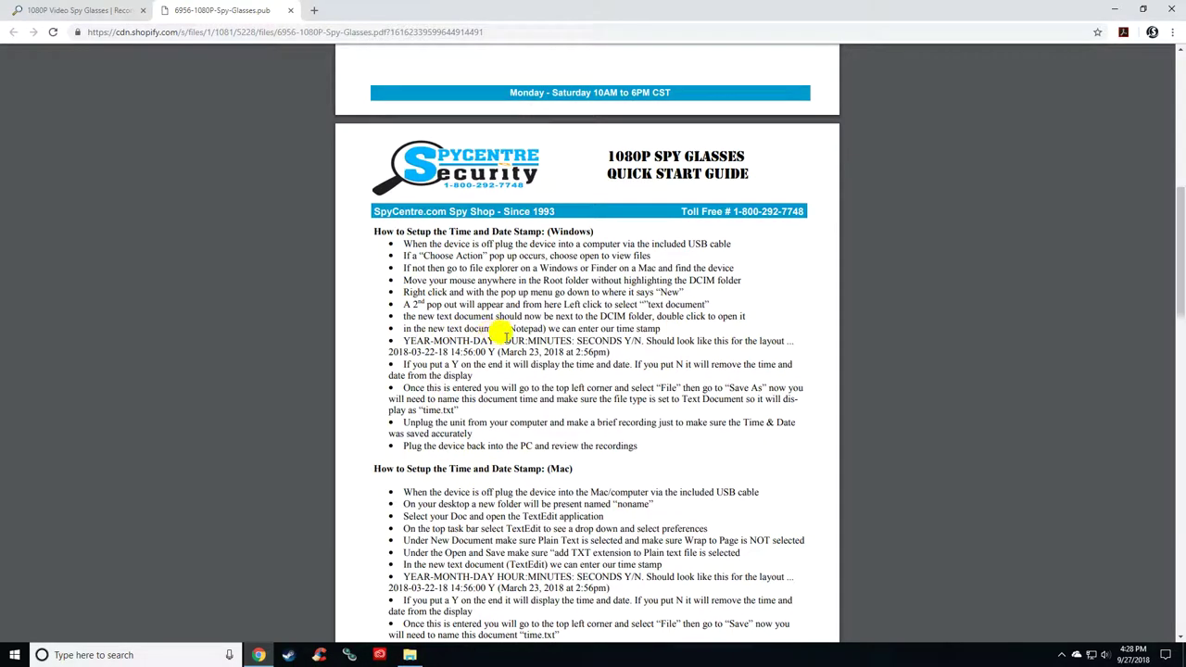
{"action": "double_click", "coordinate": [634, 341]}
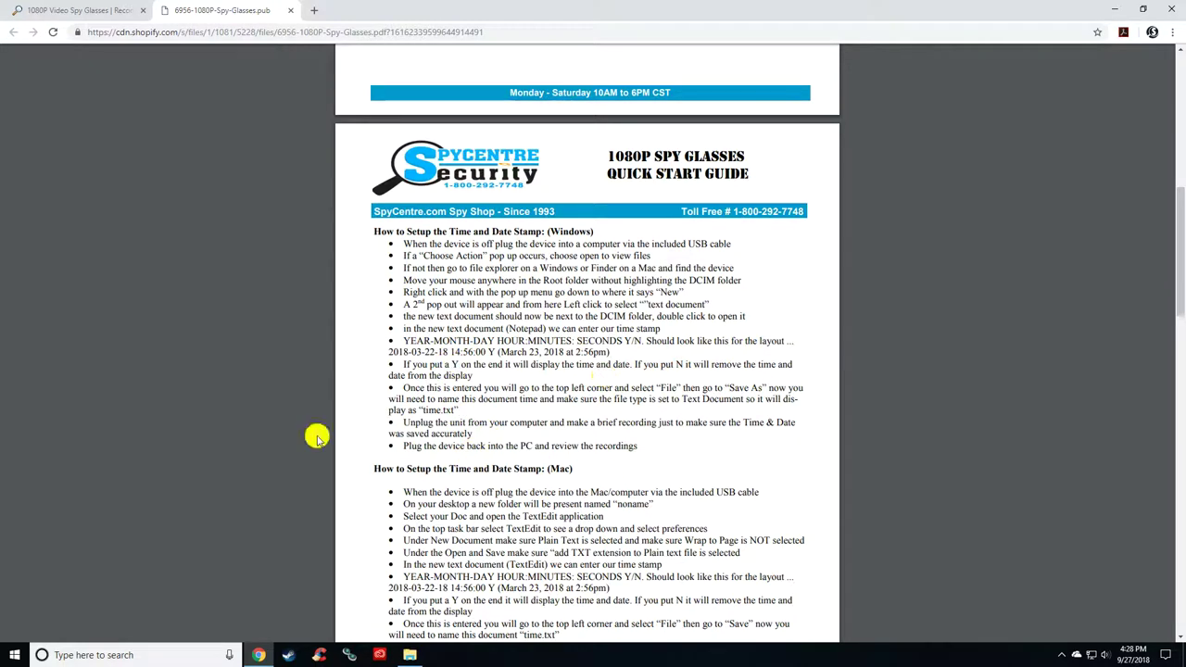
{"action": "left_click", "coordinate": [410, 656]}
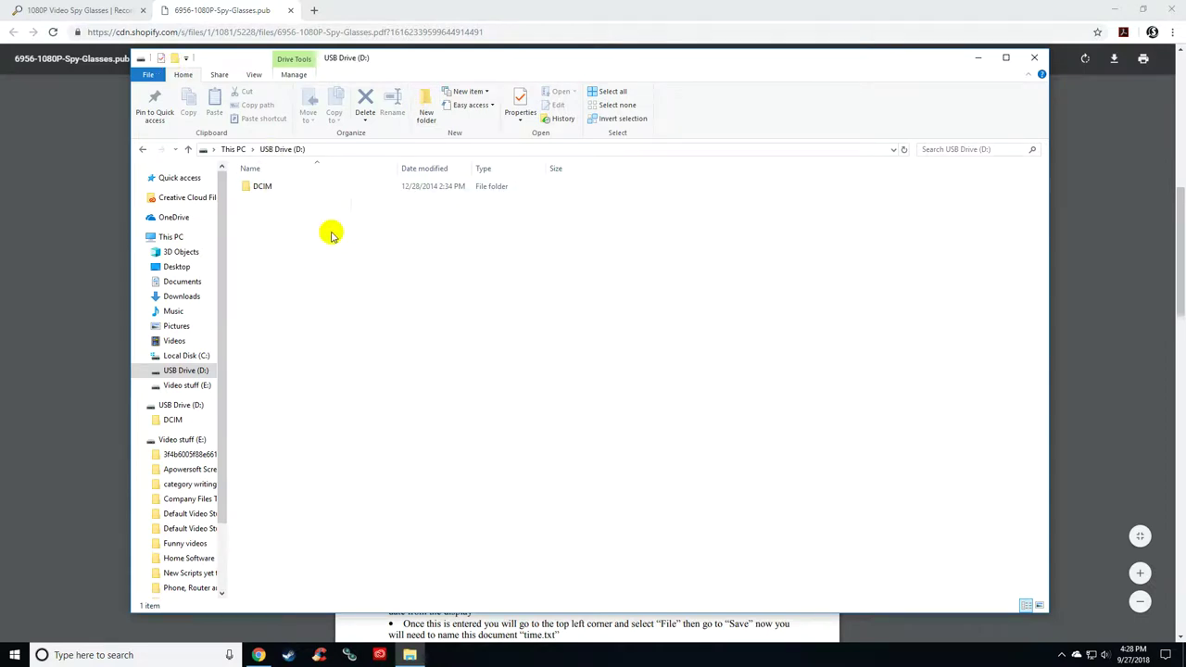
{"action": "left_click_drag", "start_coordinate": [259, 200], "coordinate": [702, 457]}
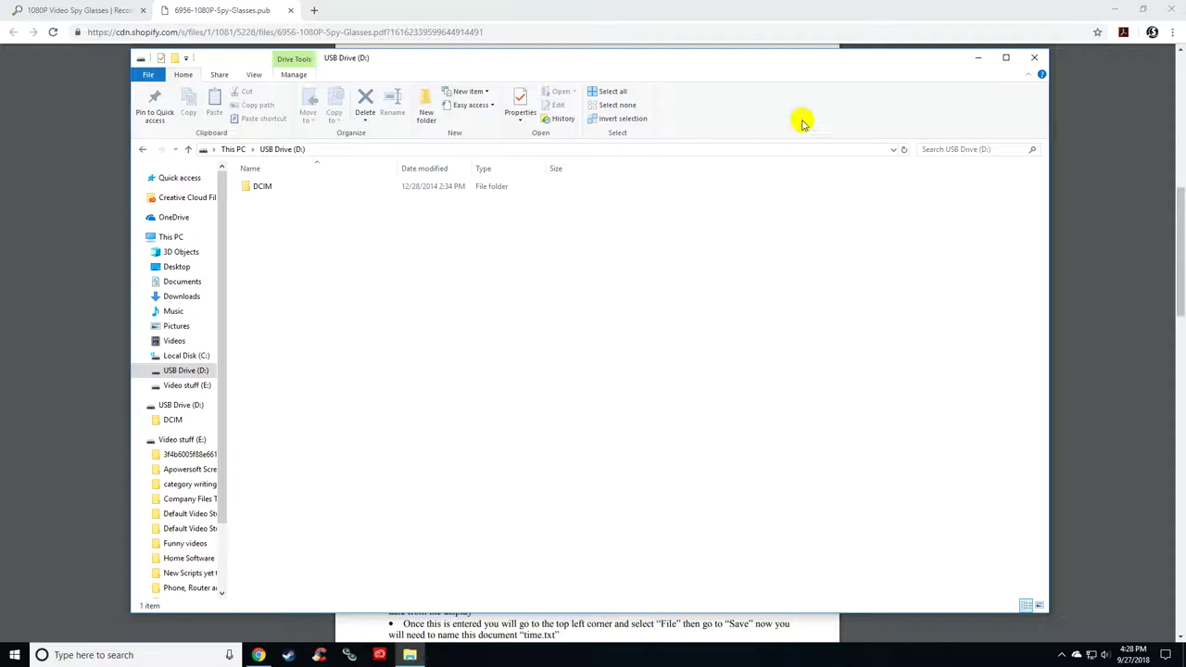
{"action": "left_click", "coordinate": [1037, 62]}
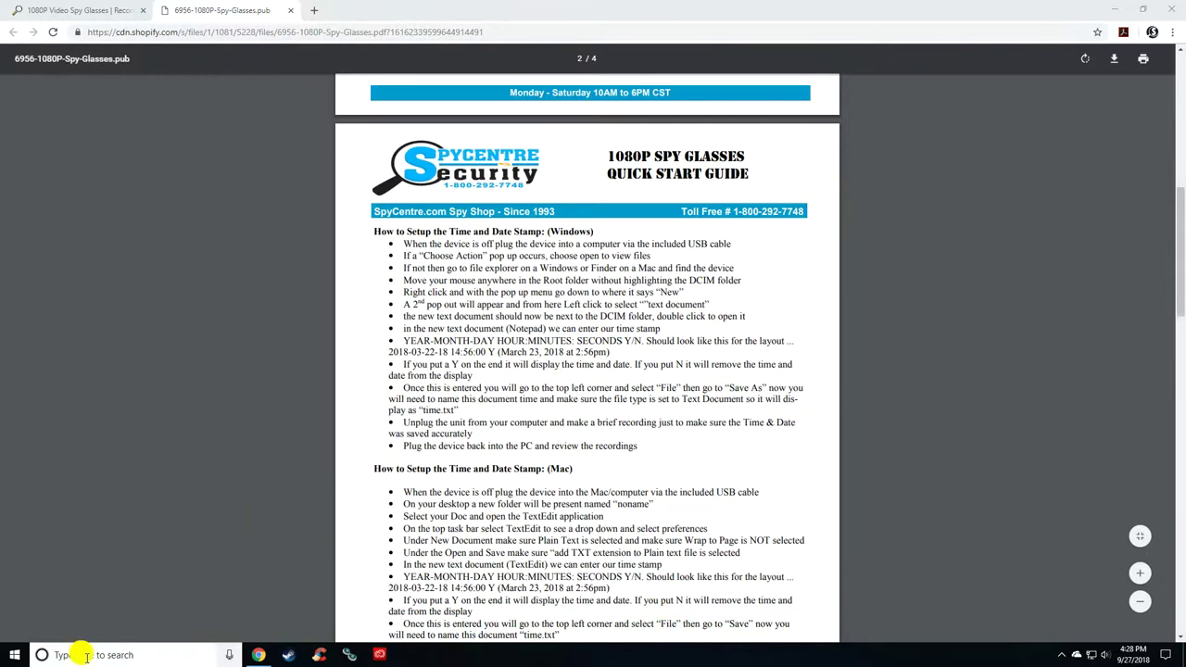
Search for This PC from the desktop search and open USB Drive (D:) in File Explorer.
{"action": "left_click", "coordinate": [148, 653]}
{"action": "type", "text": "this p"}
{"action": "key", "text": "Return"}
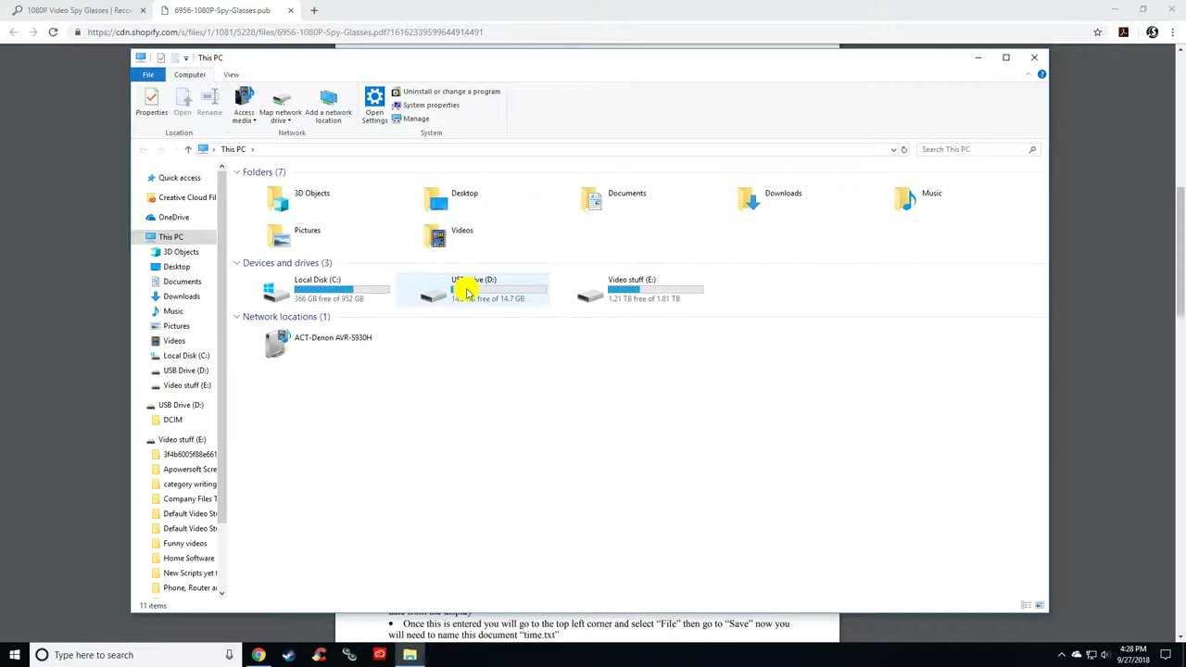
{"action": "left_click", "coordinate": [463, 286]}
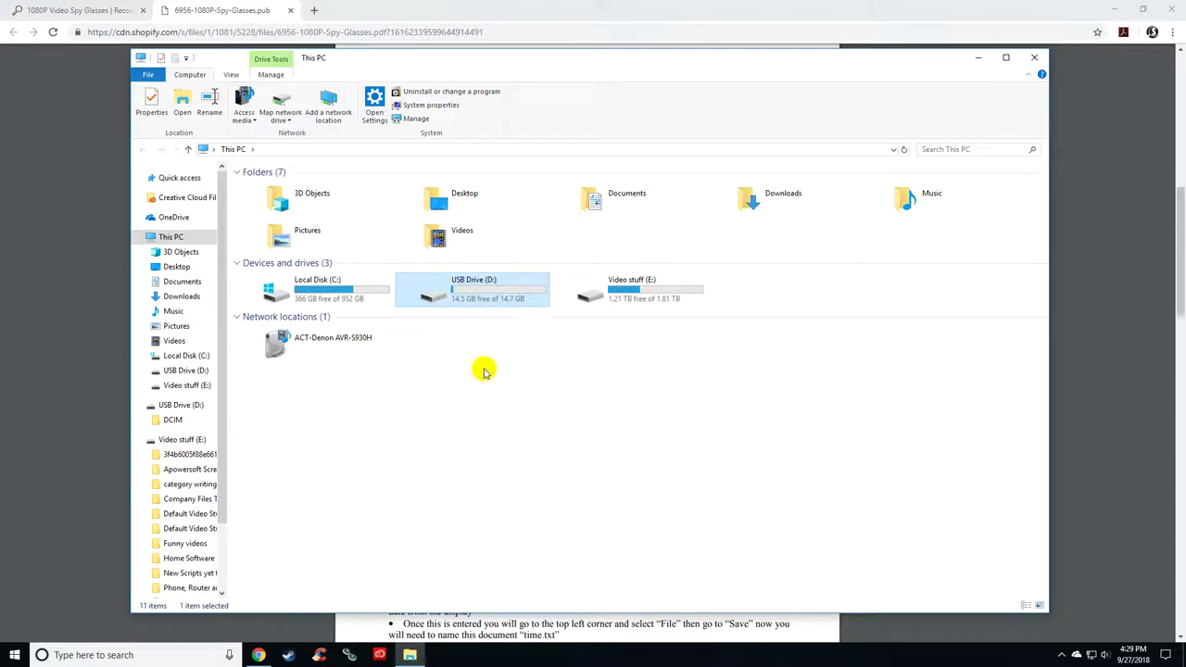
{"action": "double_click", "coordinate": [477, 300]}
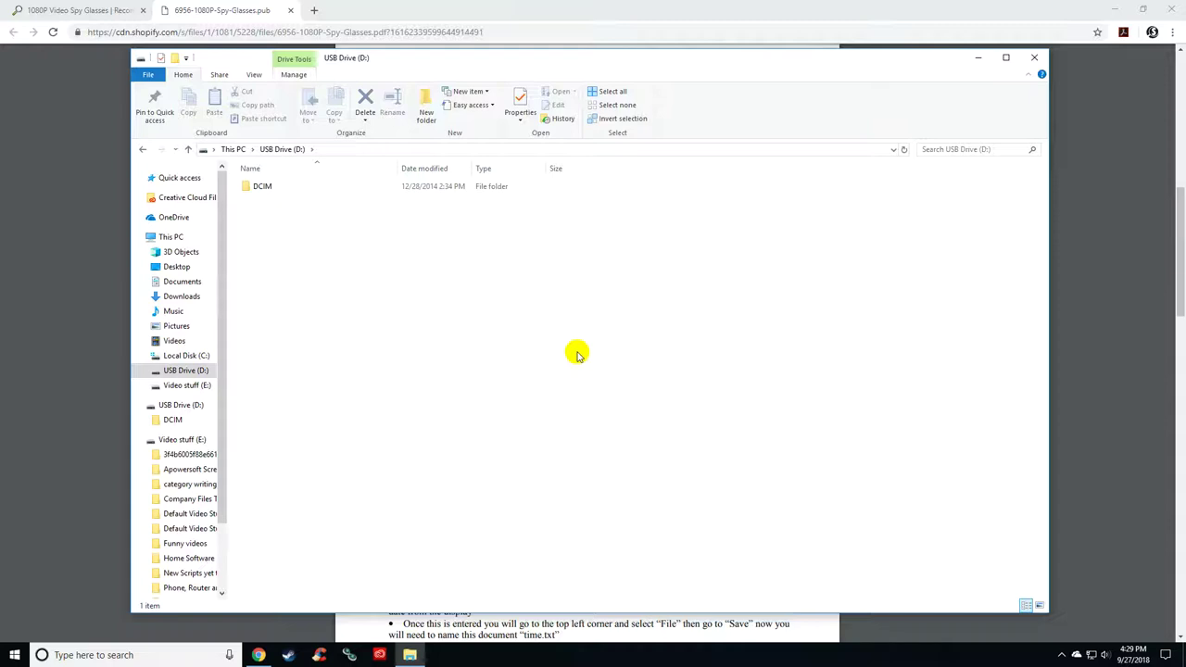
Look inside the DCIM\100DSCIM folder where recordings are stored, and return to the USB drive's root folder.
{"action": "double_click", "coordinate": [295, 187]}
{"action": "double_click", "coordinate": [305, 190]}
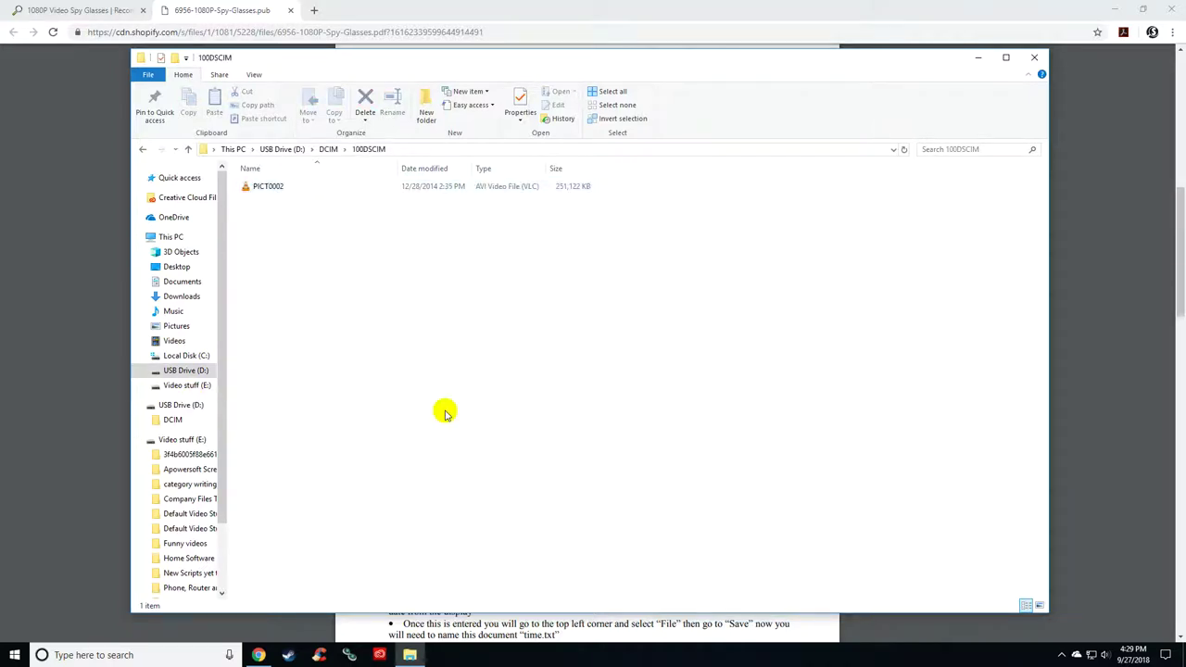
{"action": "left_click", "coordinate": [281, 149]}
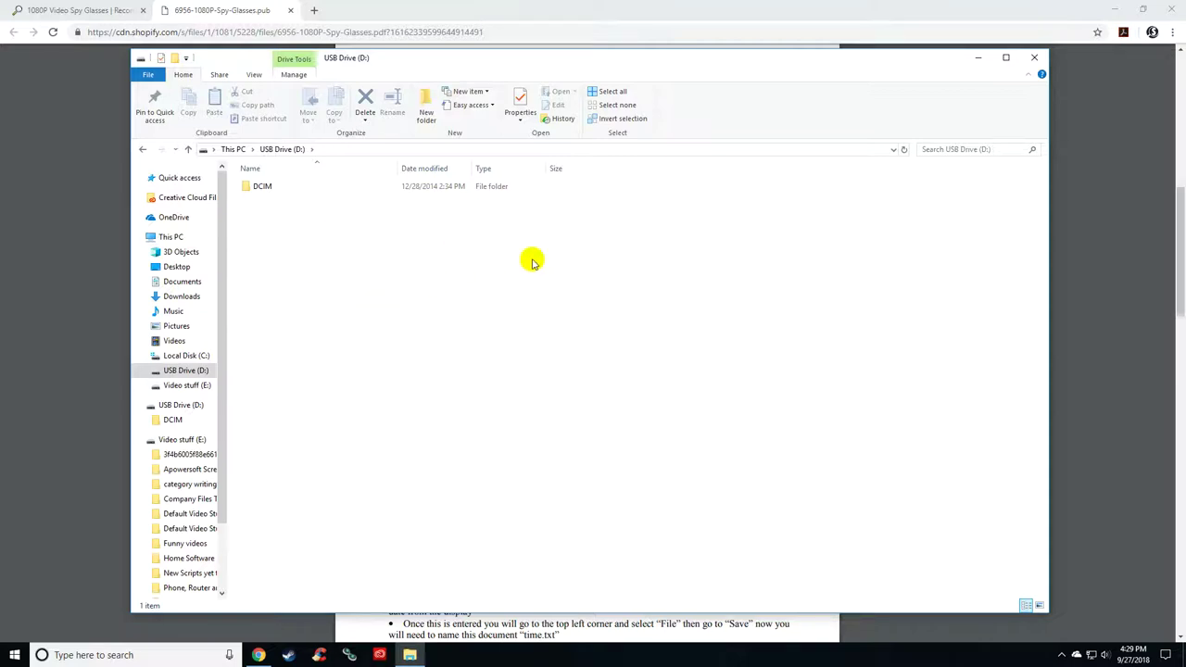
Create a new text document next to the DCIM folder in the USB drive's root, keeping its default name.
{"action": "right_click", "coordinate": [366, 276]}
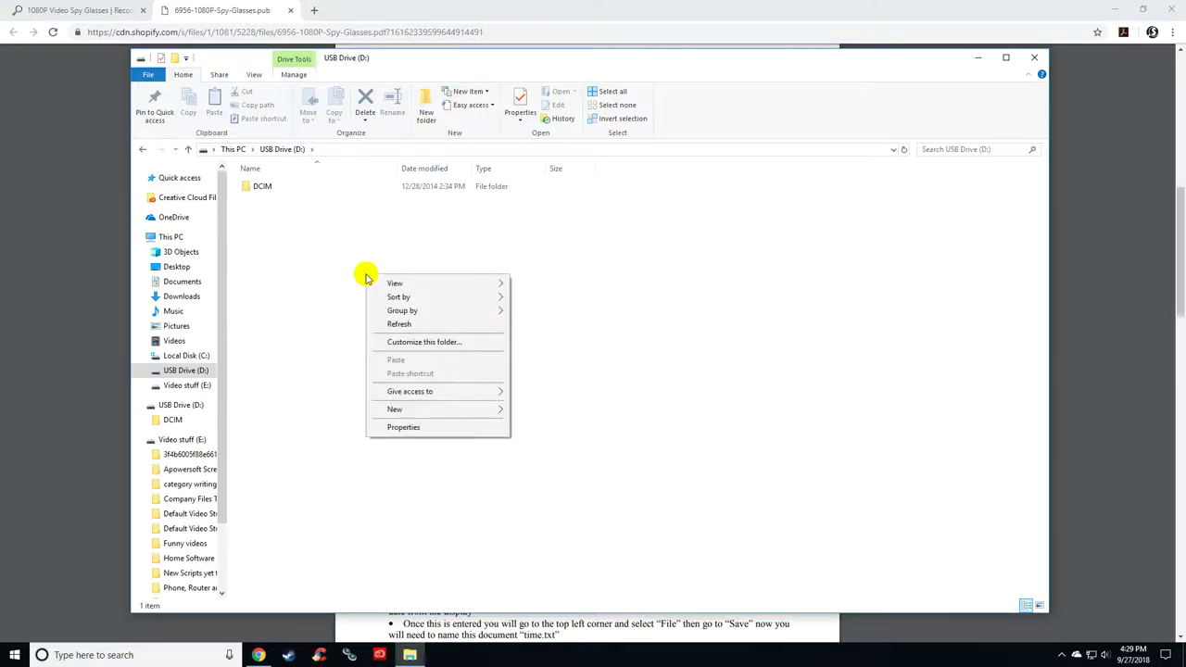
{"action": "mouse_move", "coordinate": [462, 409]}
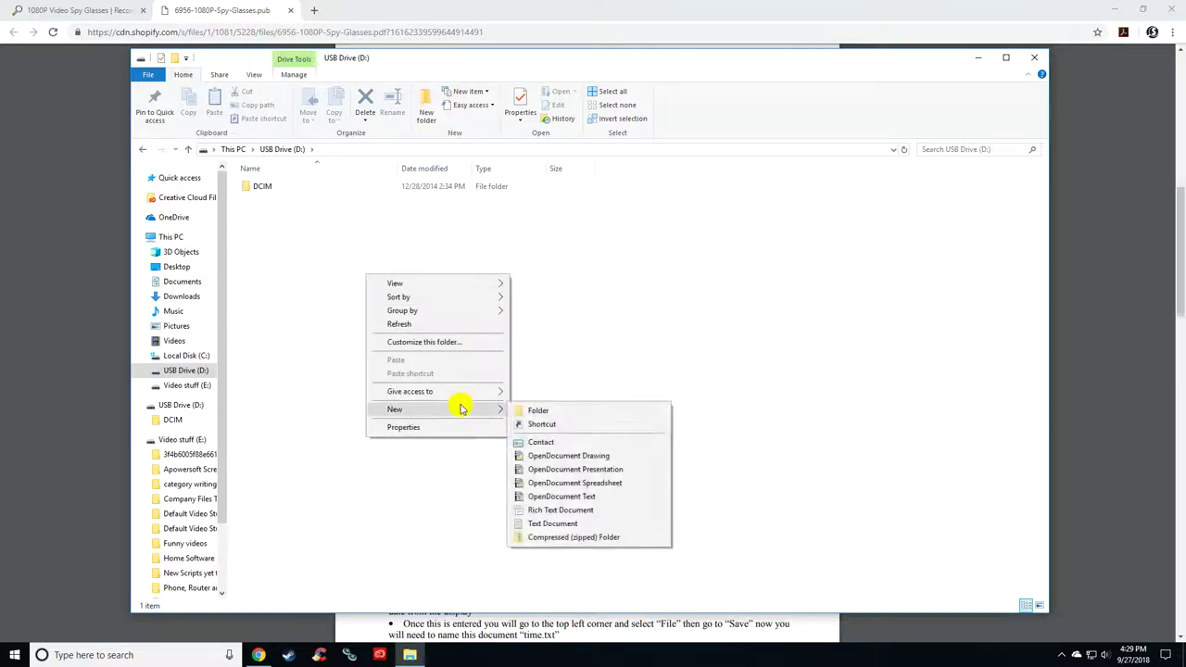
{"action": "left_click", "coordinate": [613, 525]}
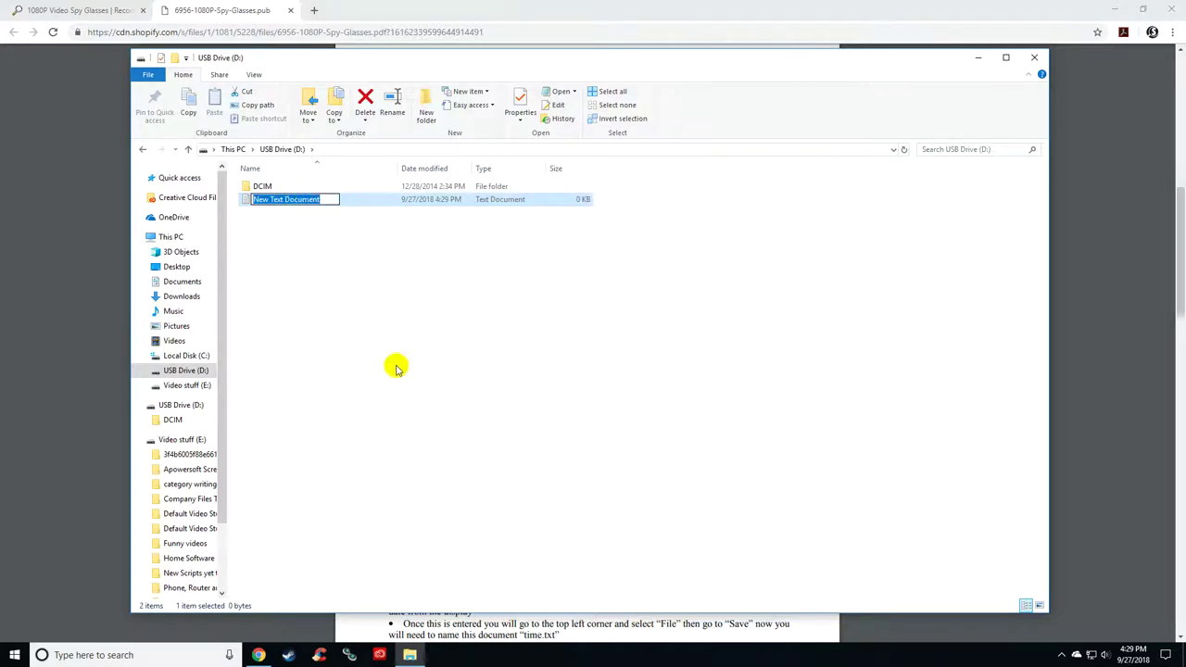
{"action": "left_click", "coordinate": [355, 333]}
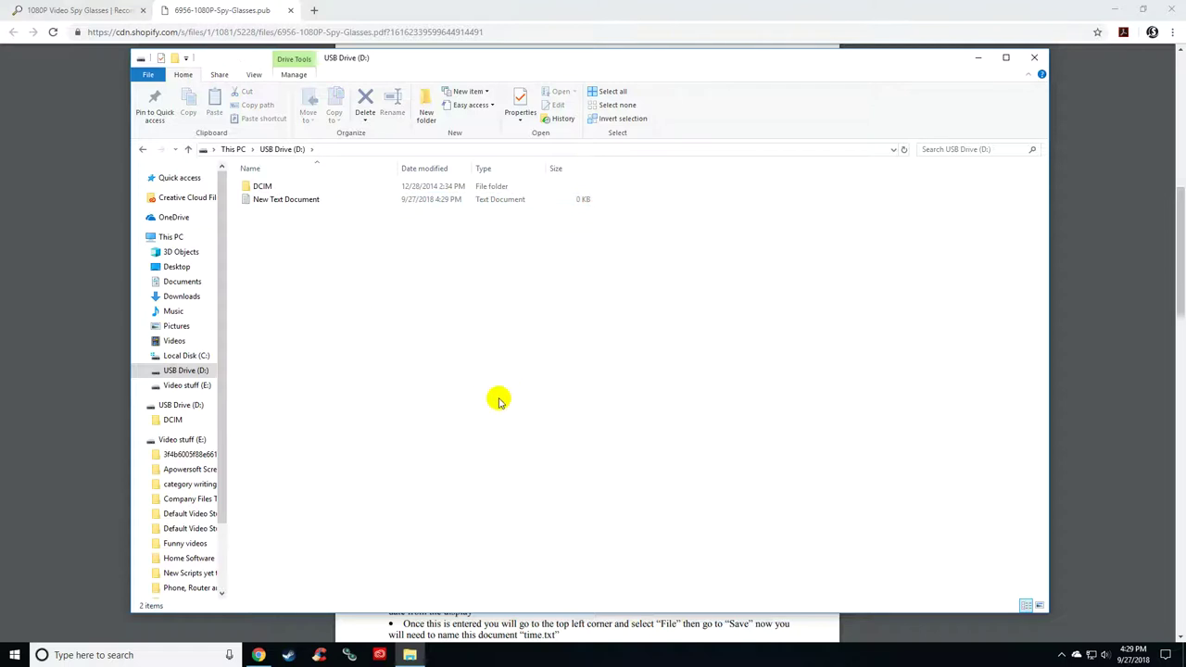
{"action": "double_click", "coordinate": [276, 201]}
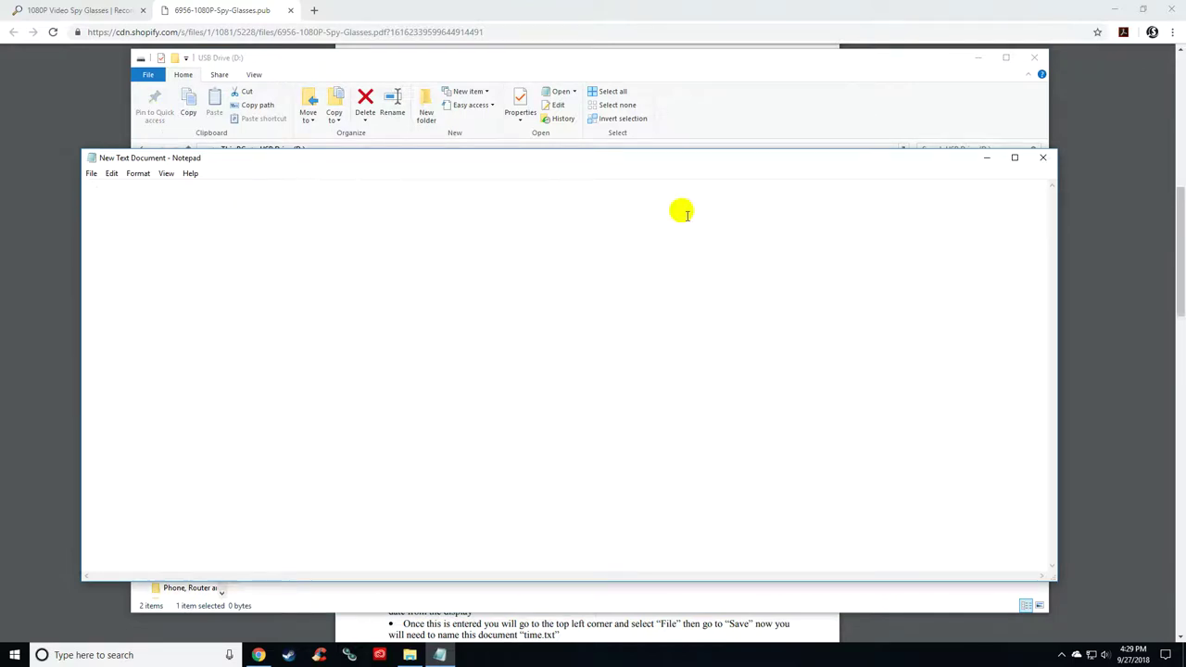
{"action": "left_click", "coordinate": [981, 61]}
{"action": "left_click_drag", "start_coordinate": [453, 154], "coordinate": [502, 396]}
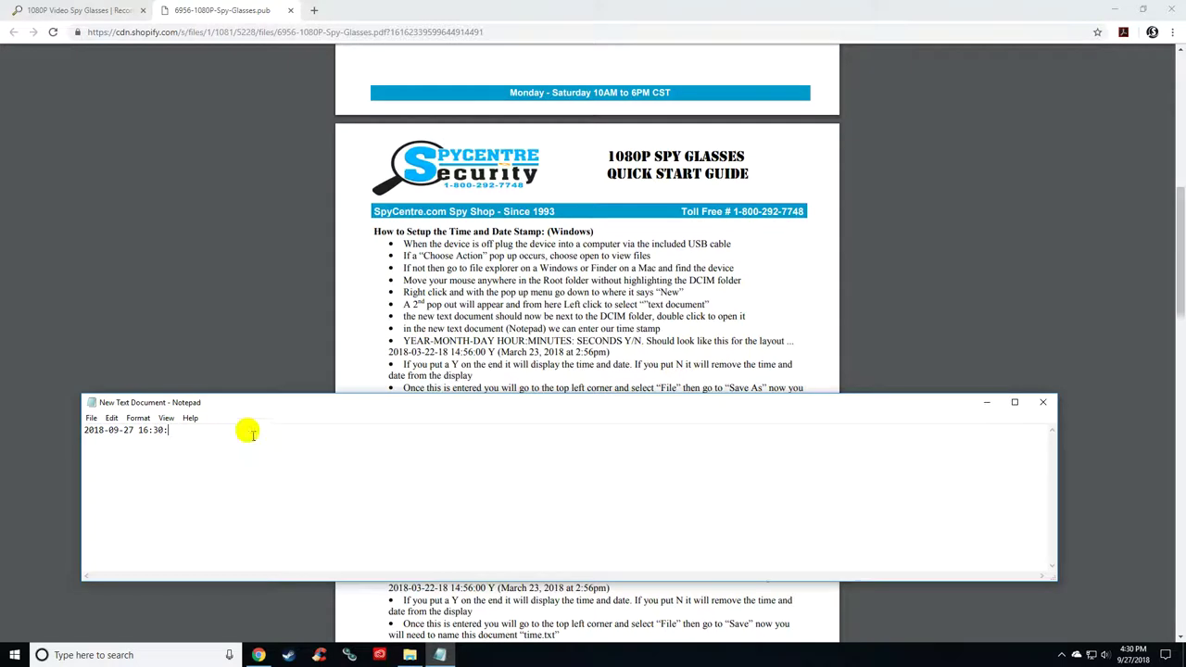
{"action": "left_click", "coordinate": [1133, 653]}
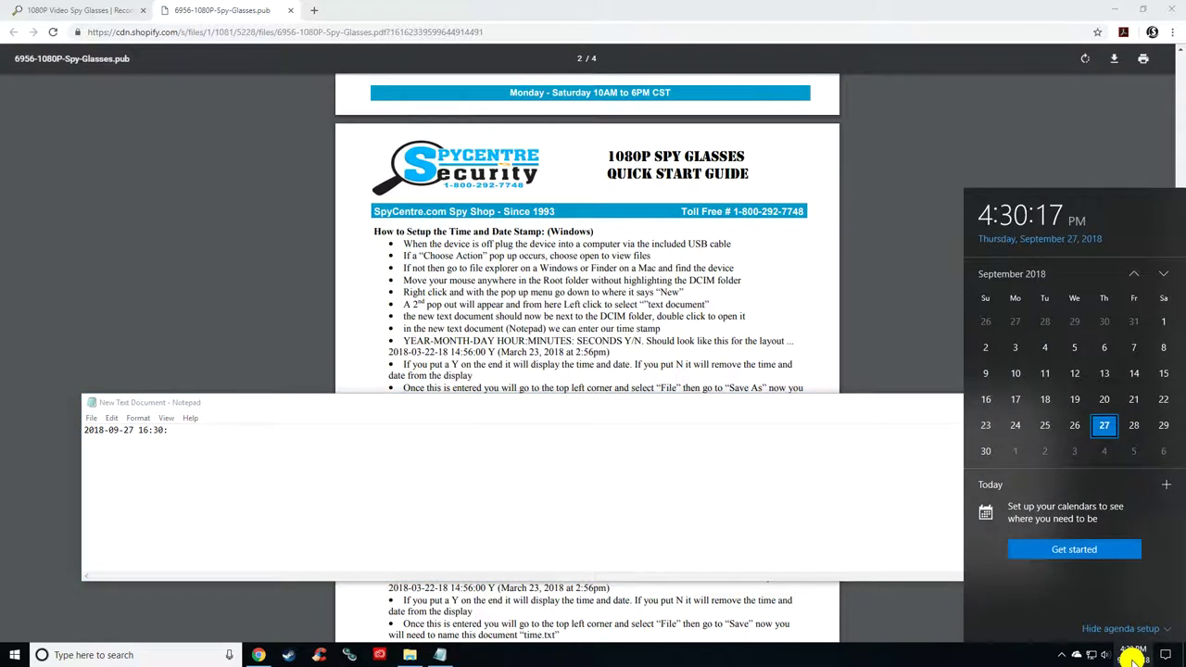
{"action": "left_click", "coordinate": [192, 439]}
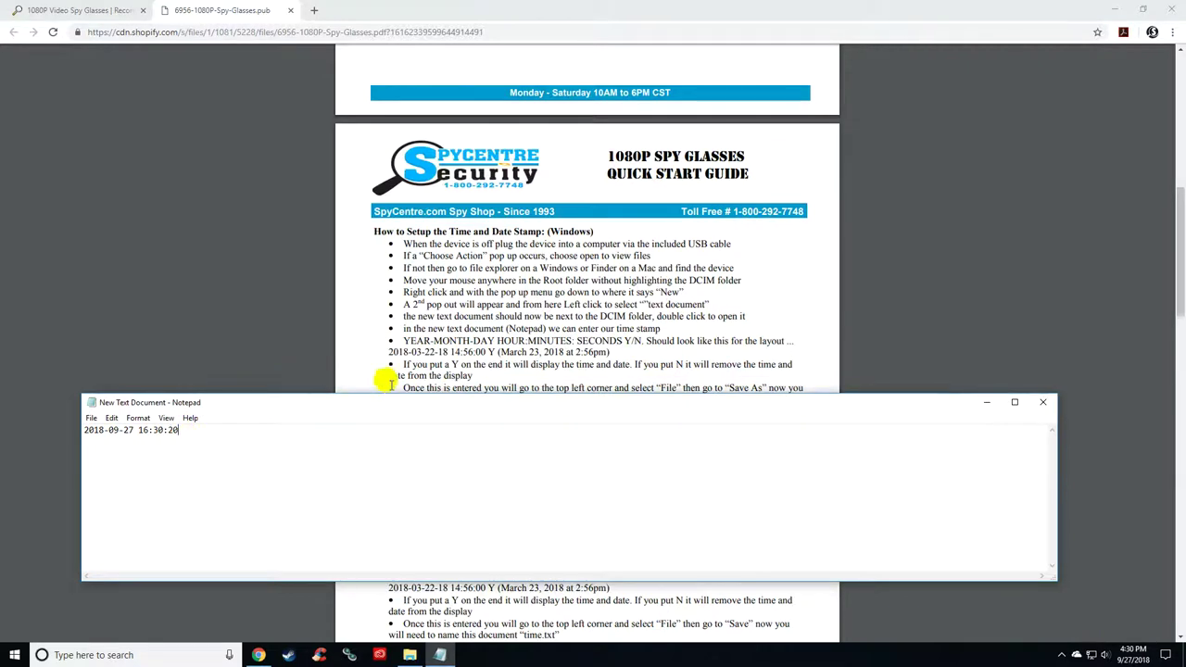
{"action": "left_click", "coordinate": [1047, 403]}
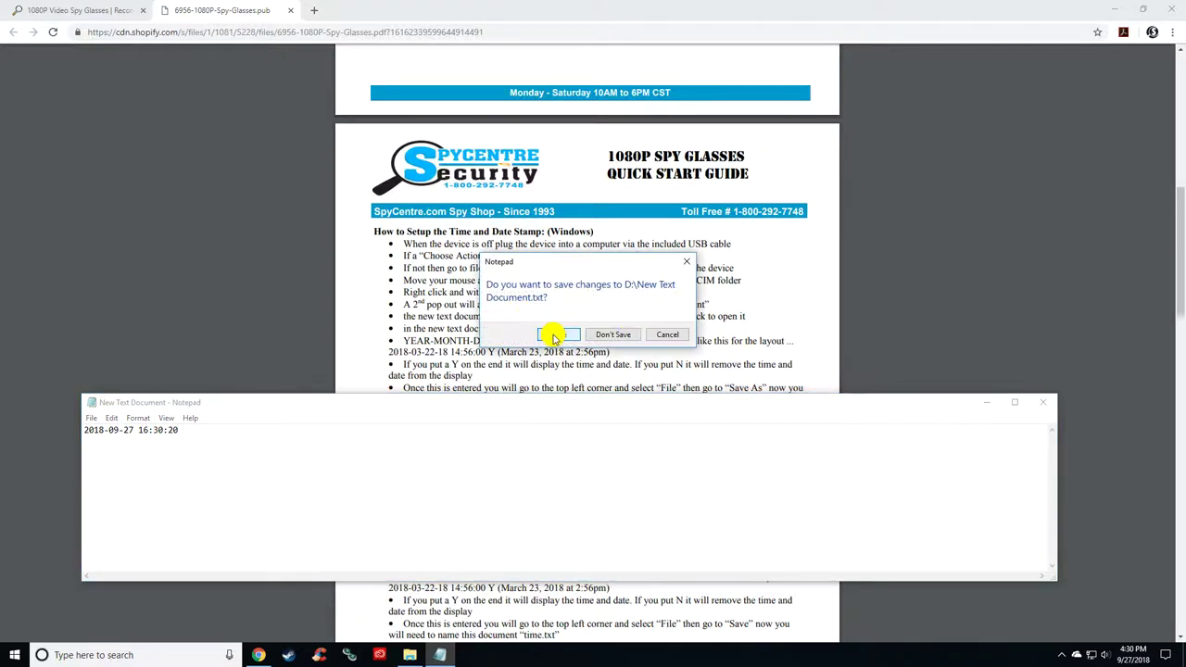
{"action": "left_click", "coordinate": [550, 332]}
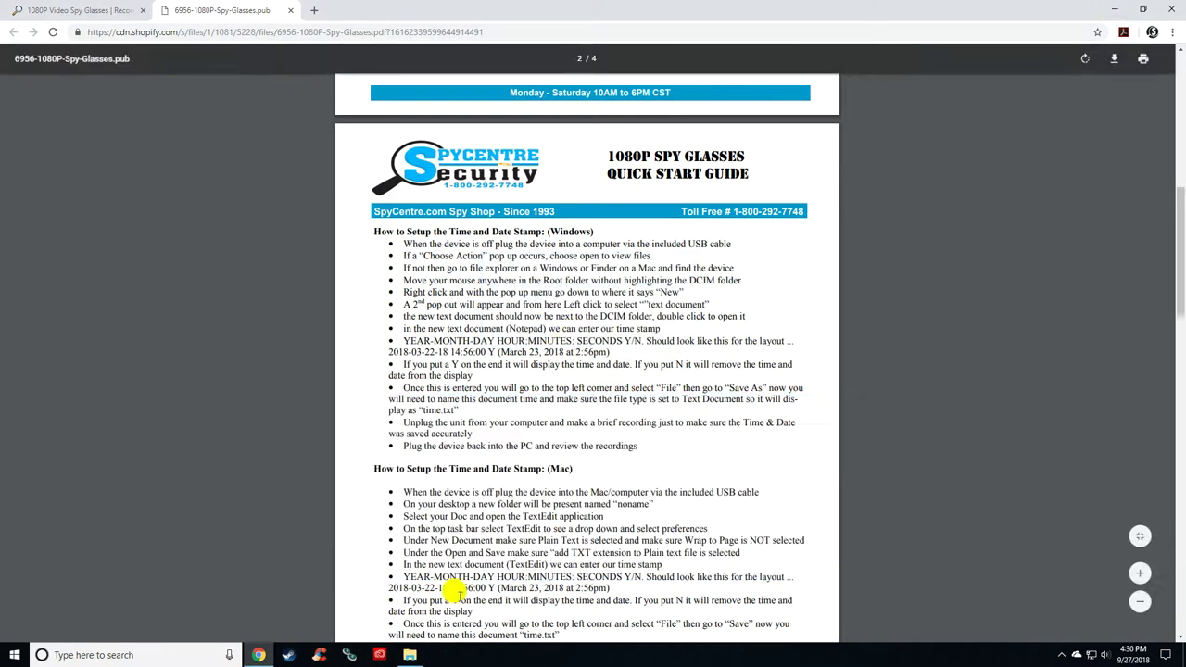
Check the guide for the required file name and rename the new text document on the USB drive as time.
{"action": "left_click", "coordinate": [413, 657]}
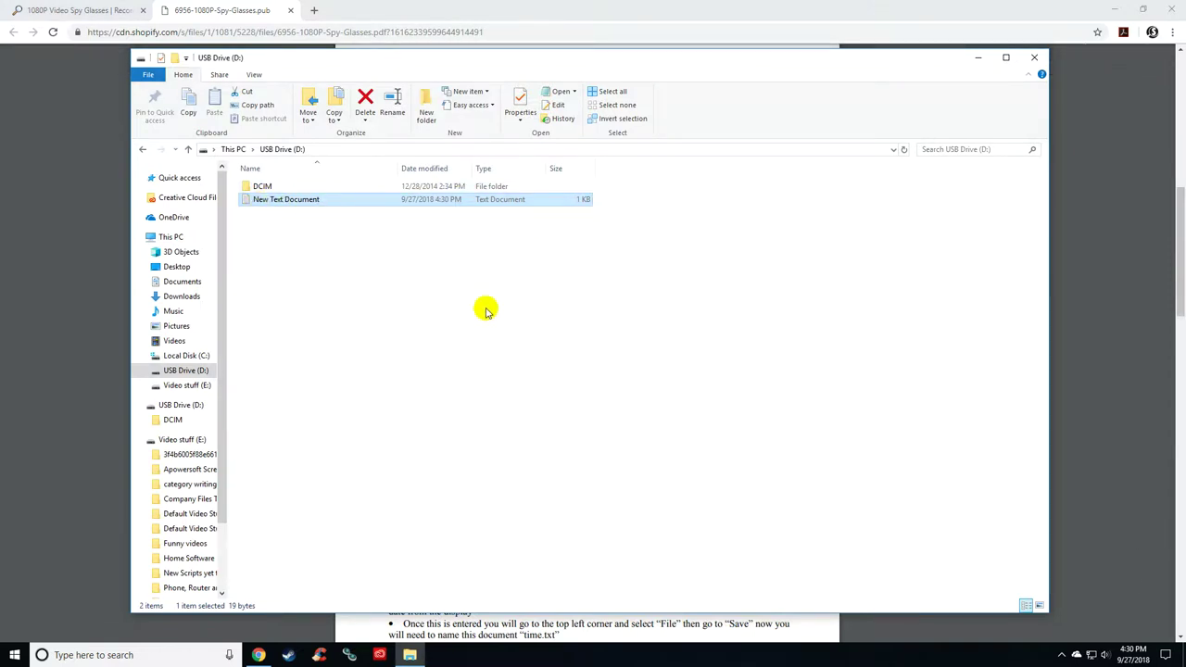
{"action": "left_click", "coordinate": [453, 9]}
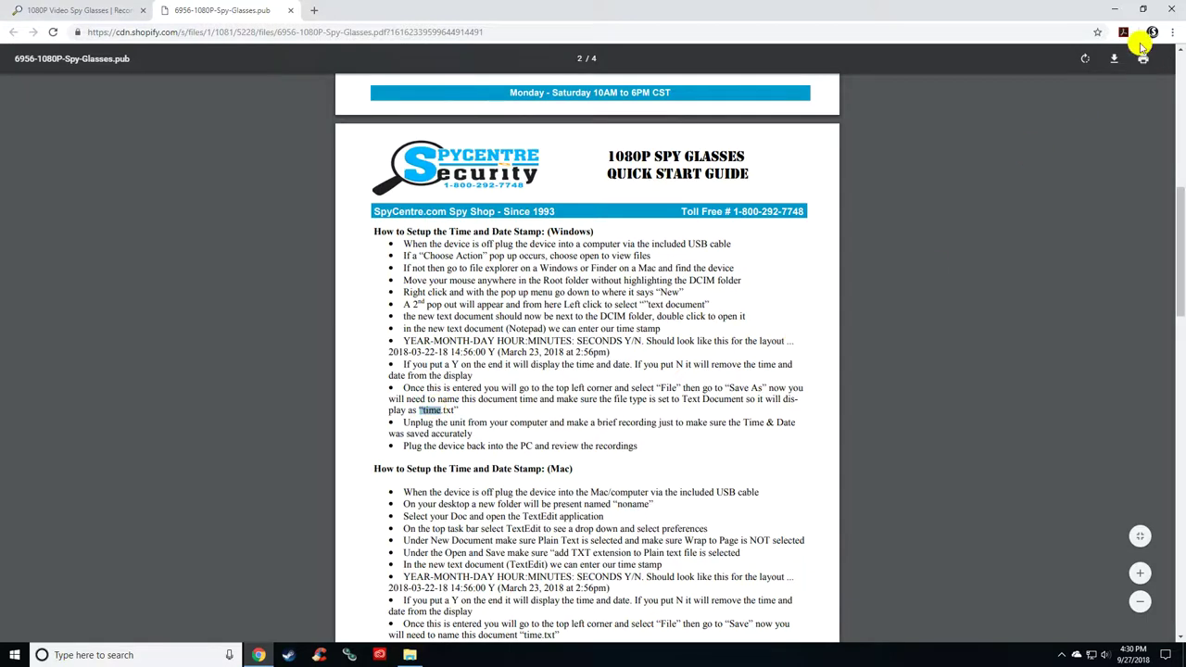
{"action": "left_click", "coordinate": [1116, 9]}
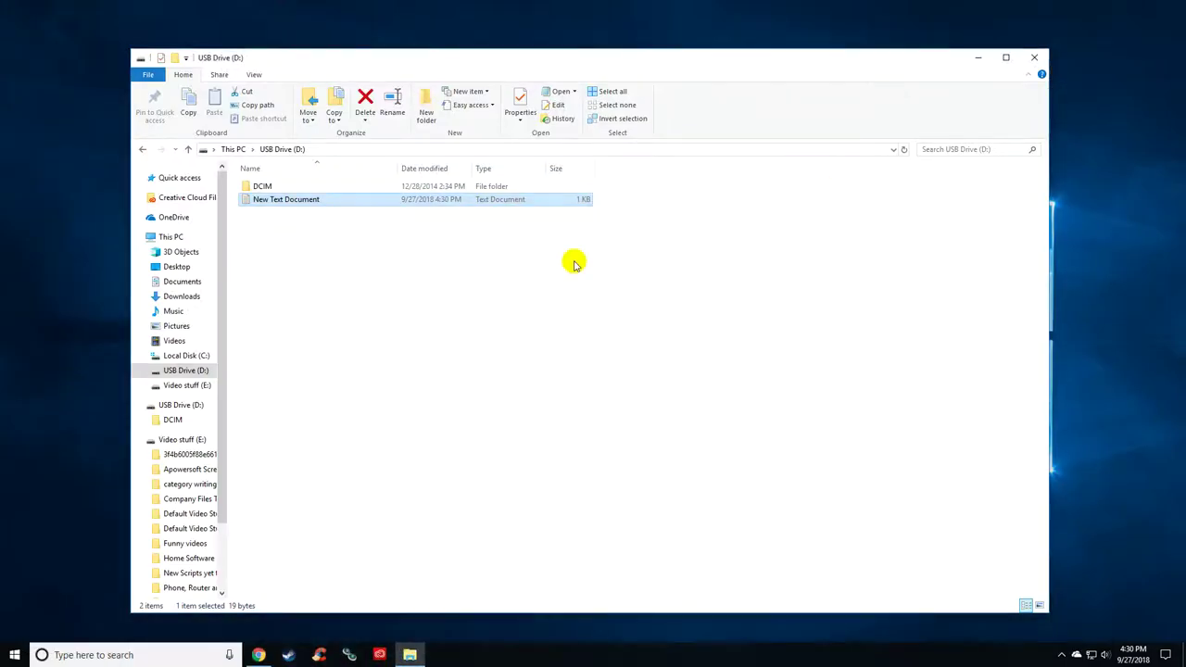
{"action": "right_click", "coordinate": [276, 203]}
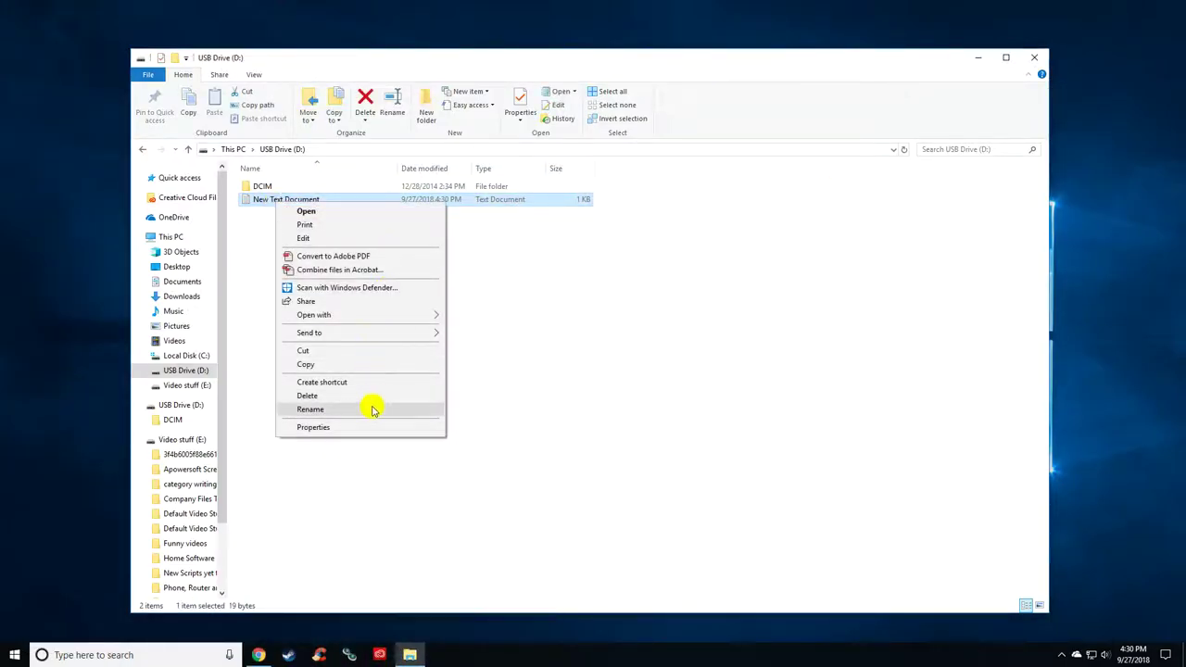
{"action": "left_click", "coordinate": [374, 409]}
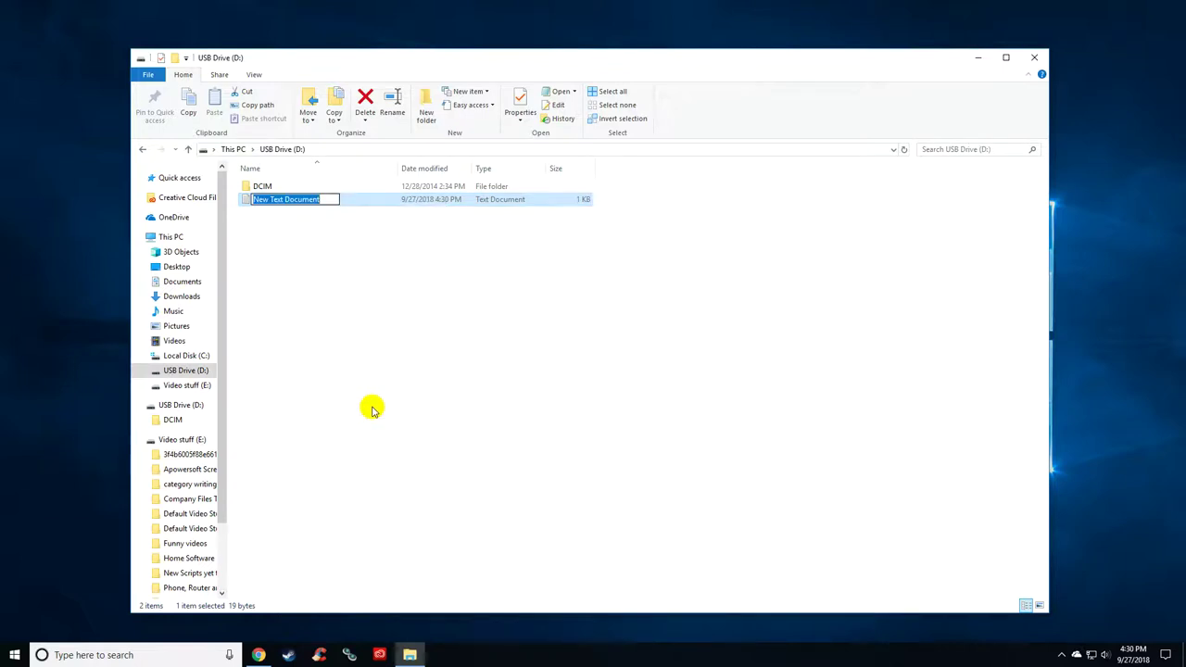
{"action": "type", "text": "time"}
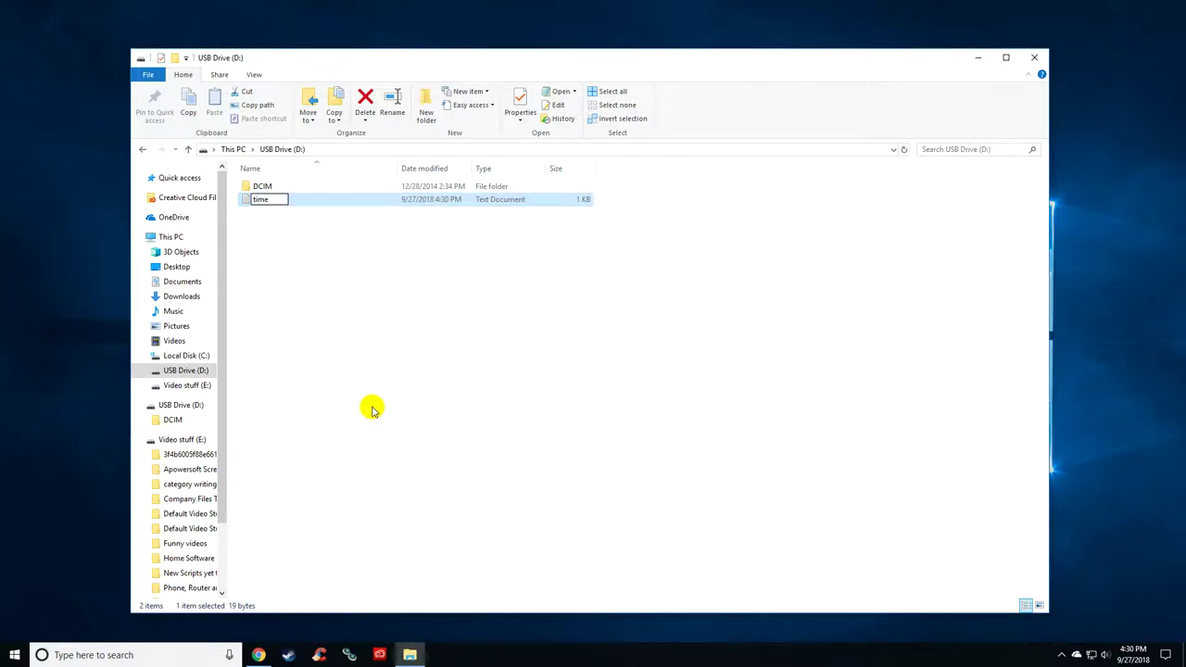
{"action": "left_click", "coordinate": [369, 295]}
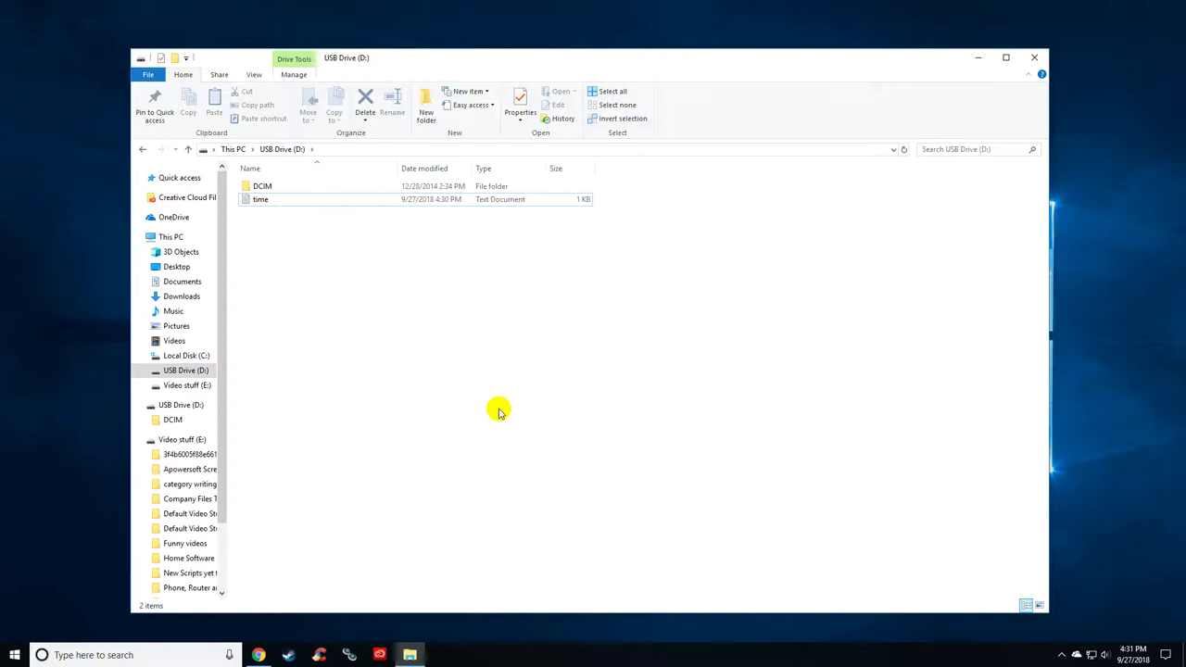
Open the time document to review its time stamp, and close it and the USB drive window.
{"action": "left_click", "coordinate": [293, 206]}
{"action": "left_click", "coordinate": [304, 390]}
{"action": "left_click", "coordinate": [268, 198]}
{"action": "double_click", "coordinate": [269, 199]}
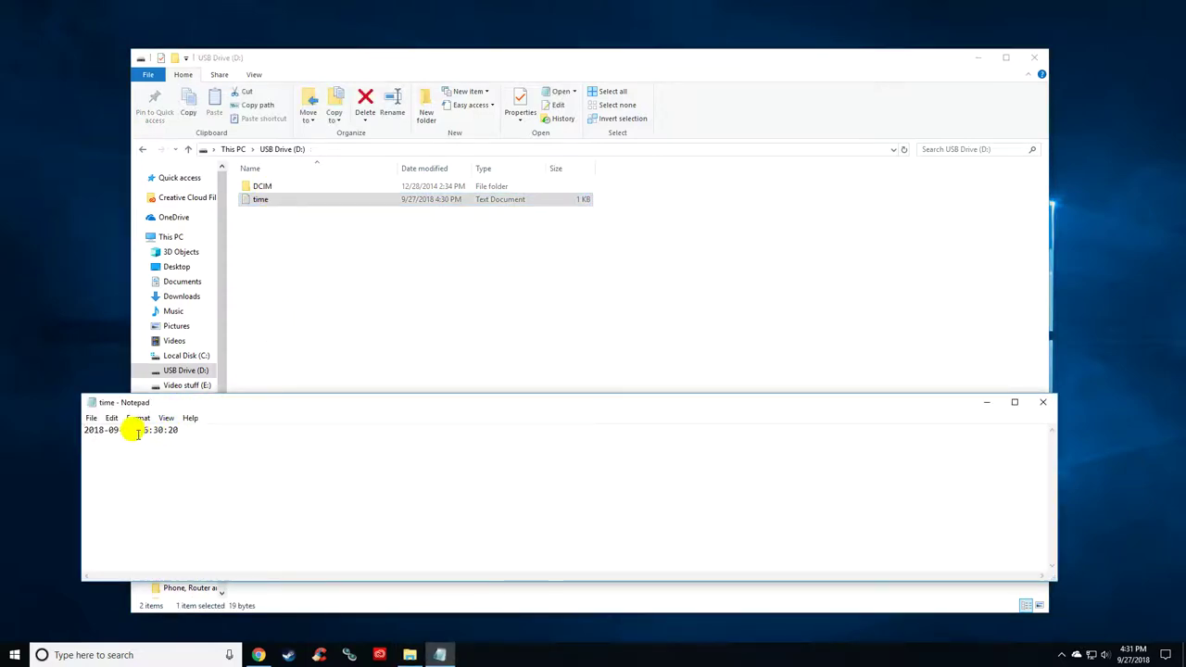
{"action": "left_click_drag", "start_coordinate": [138, 430], "coordinate": [178, 431]}
{"action": "type", "text": "16:30:20"}
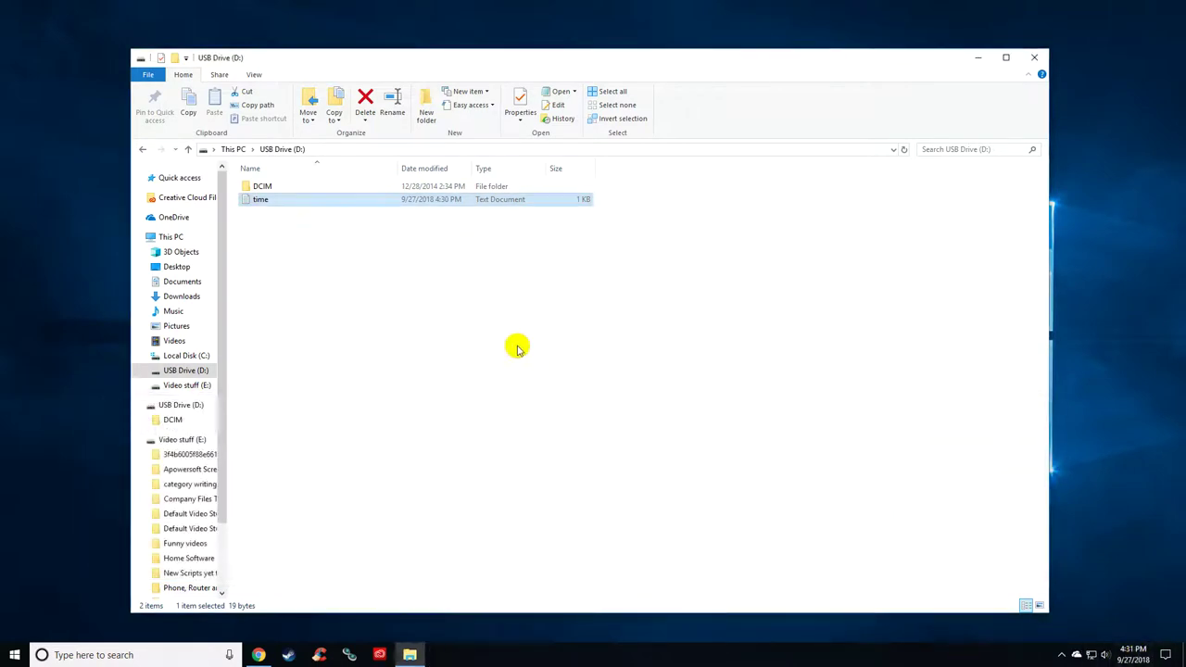
{"action": "left_click", "coordinate": [1042, 402]}
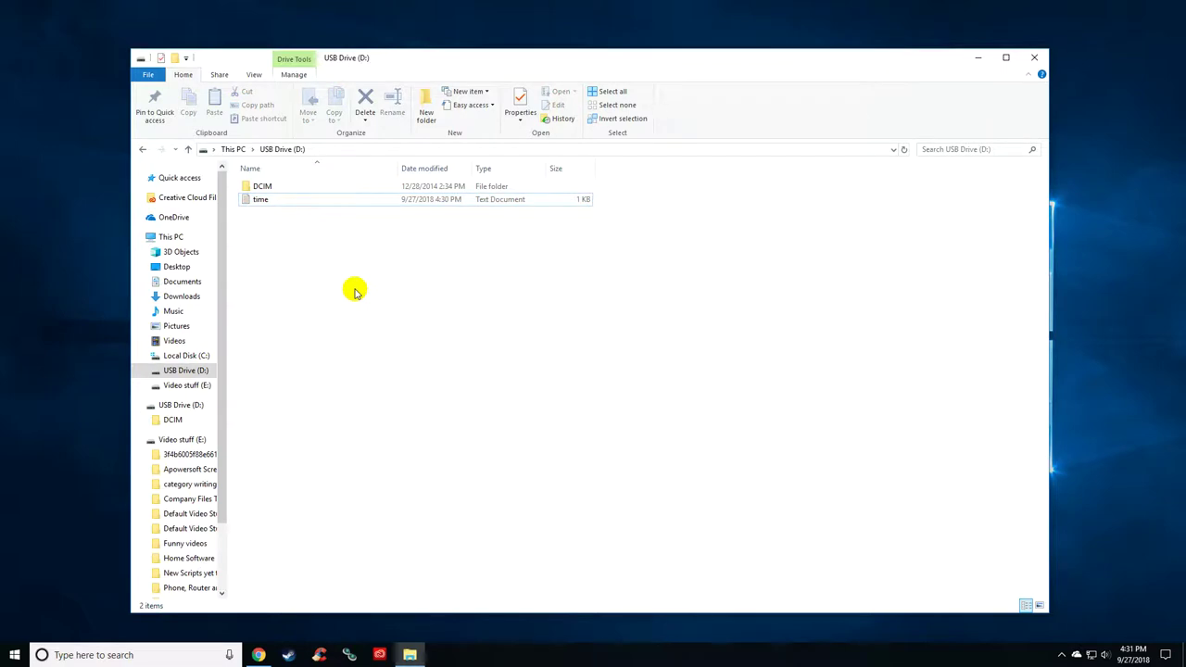
{"action": "double_click", "coordinate": [264, 204]}
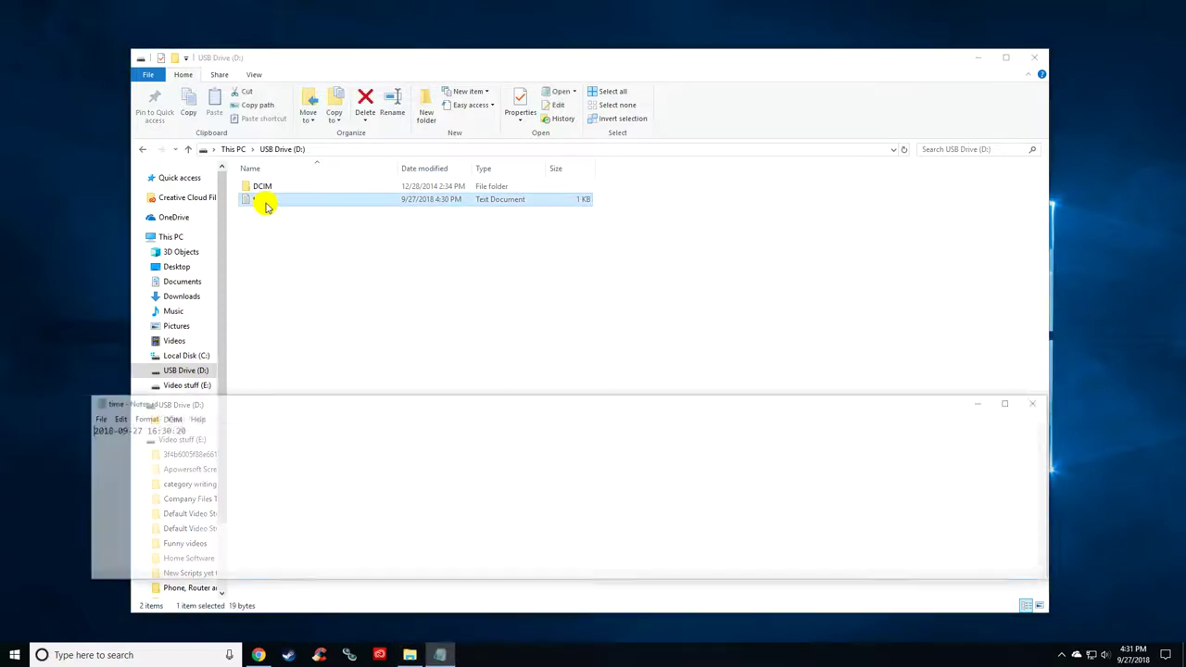
{"action": "left_click", "coordinate": [1043, 402]}
{"action": "left_click", "coordinate": [545, 395]}
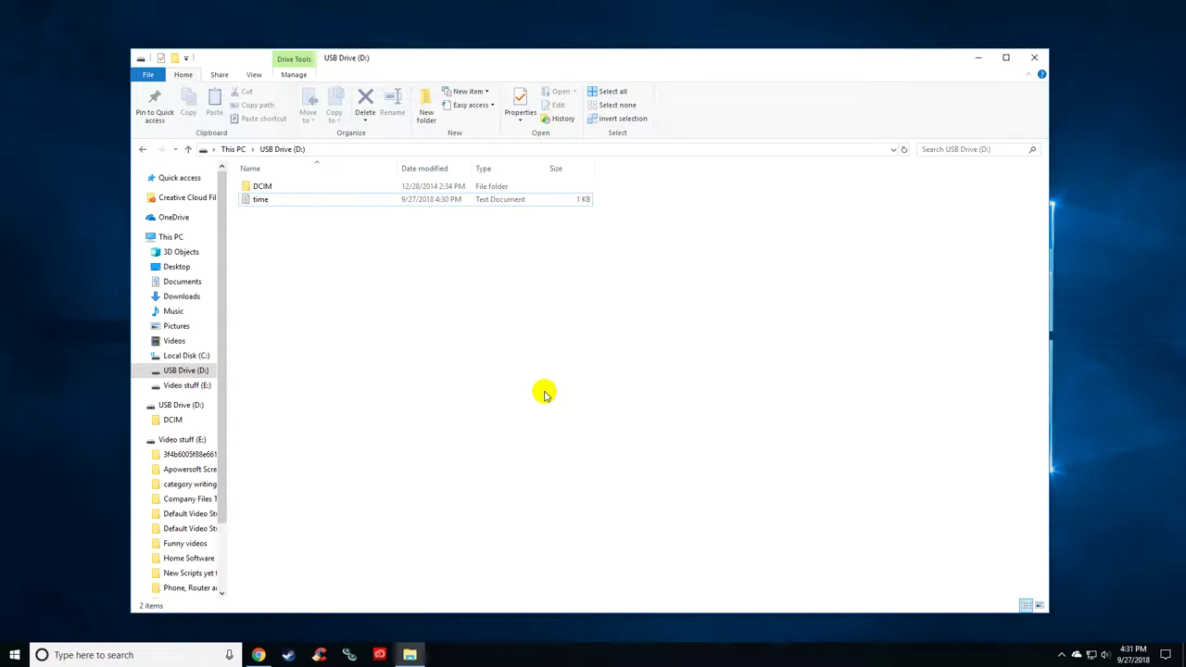
{"action": "key", "text": "alt+F4"}
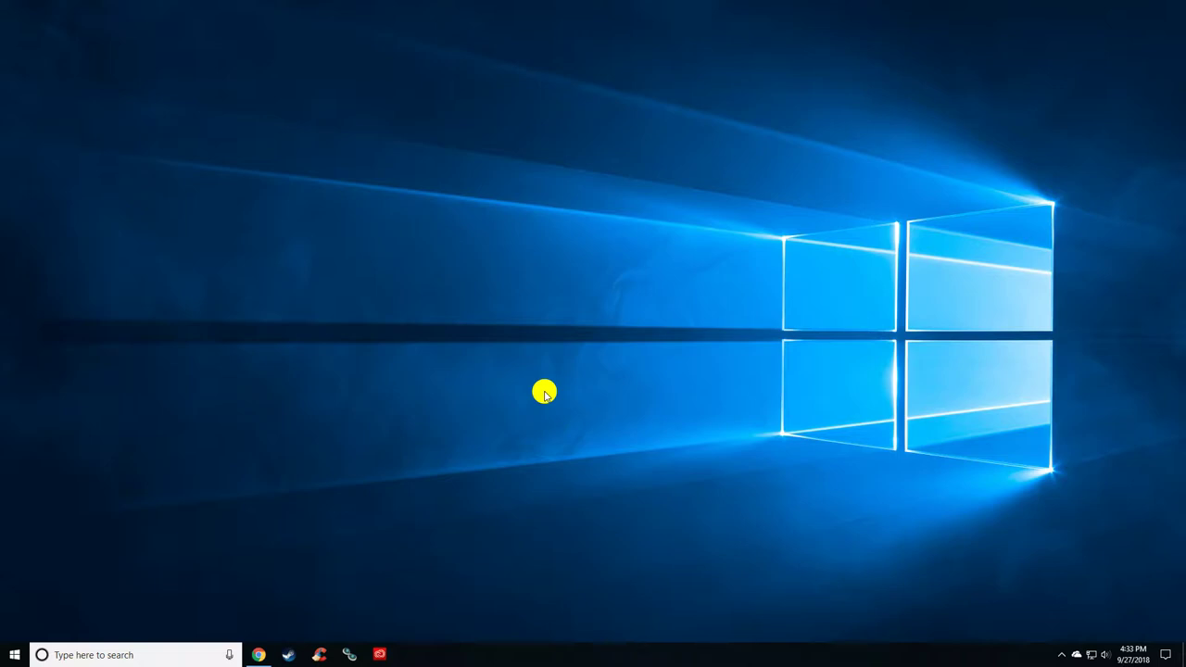
Open This PC in a new File Explorer window, close the extra USB drive window, and open USB Drive (D:).
{"action": "key", "text": "super+e"}
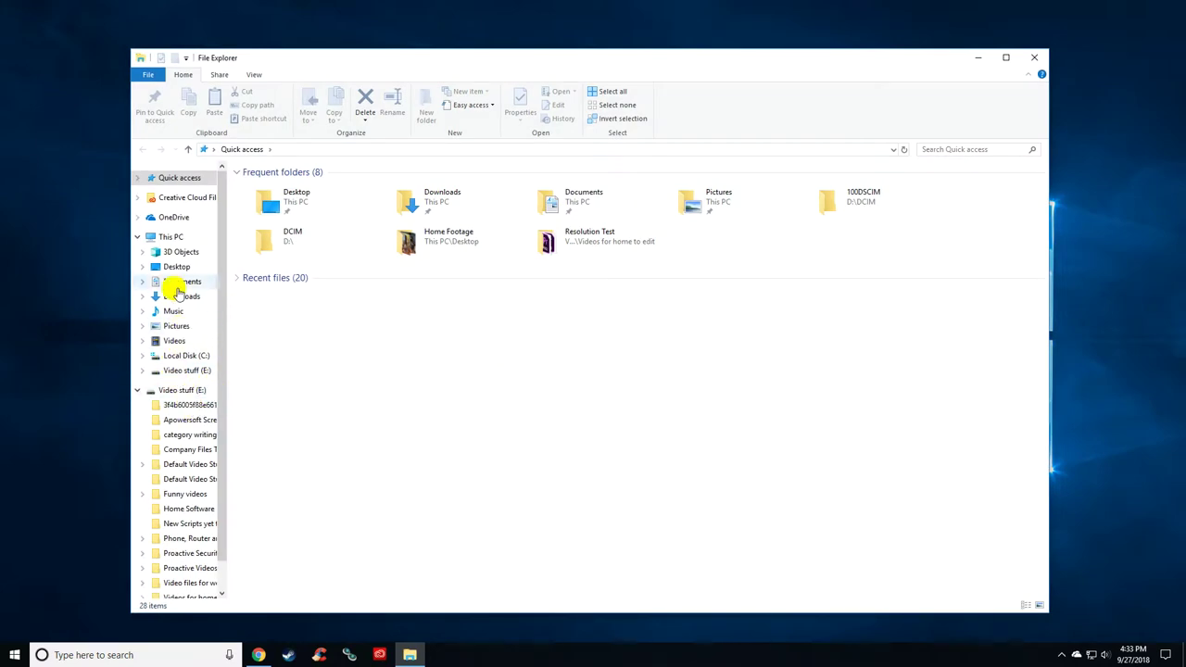
{"action": "left_click", "coordinate": [165, 238]}
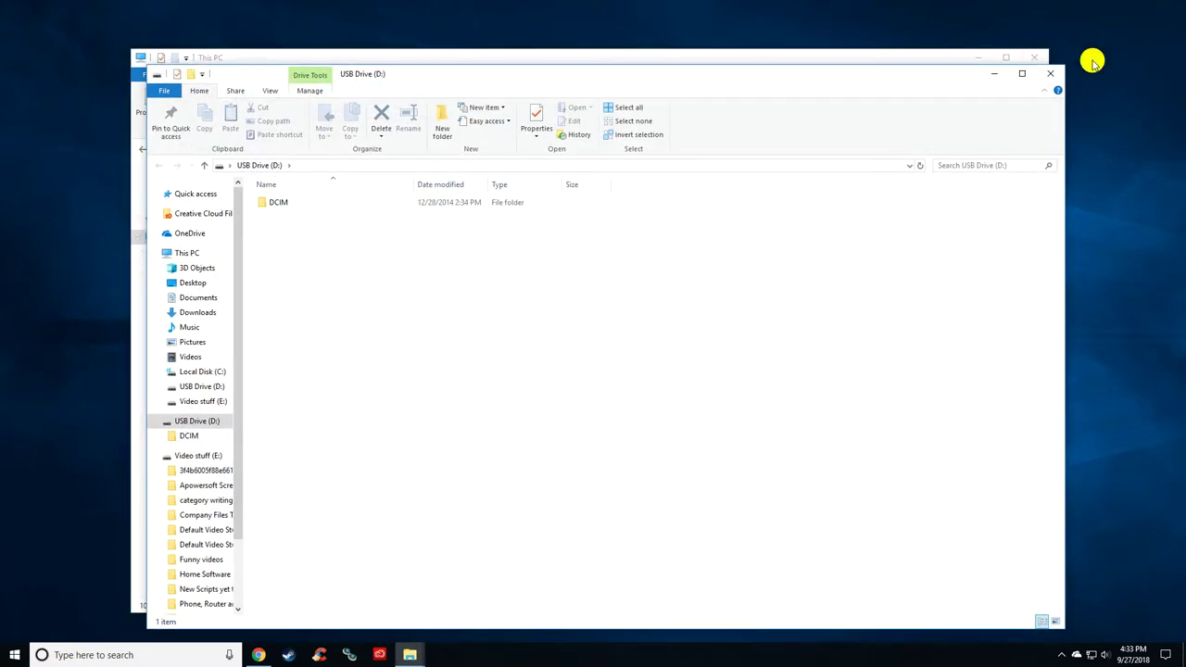
{"action": "left_click", "coordinate": [1049, 72]}
{"action": "double_click", "coordinate": [529, 306]}
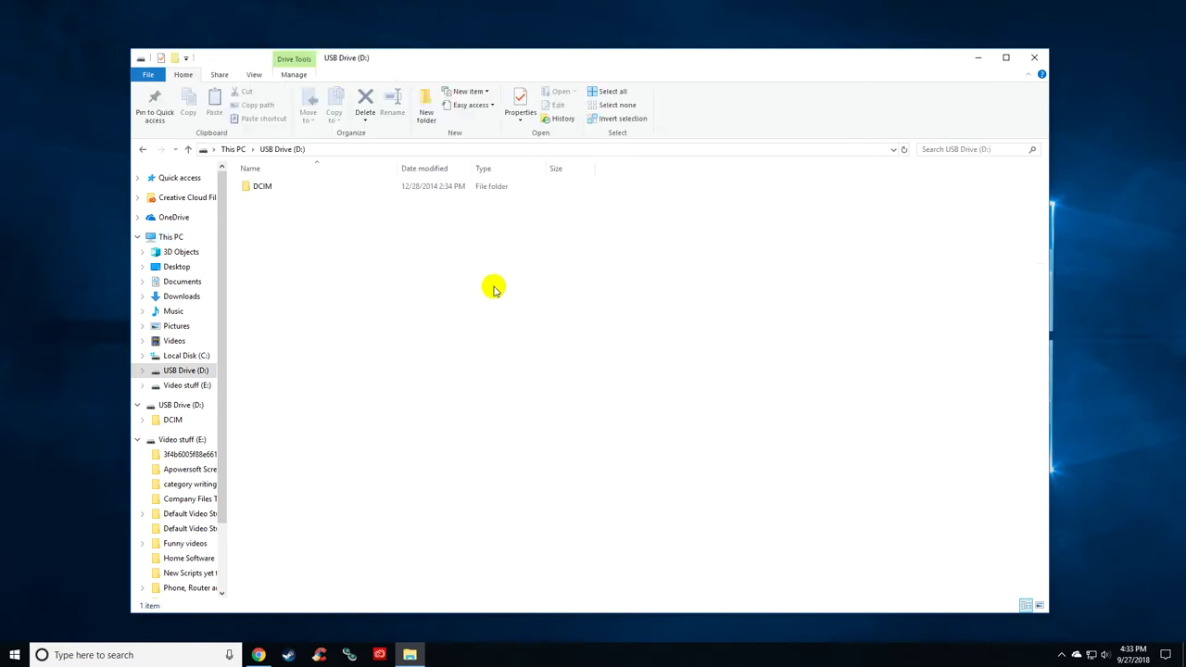
Play the PICT0006 video from the DCIM\100DSCIM folder to check its time stamp, and close the player and folder window.
{"action": "double_click", "coordinate": [318, 186]}
{"action": "double_click", "coordinate": [320, 186]}
{"action": "double_click", "coordinate": [350, 238]}
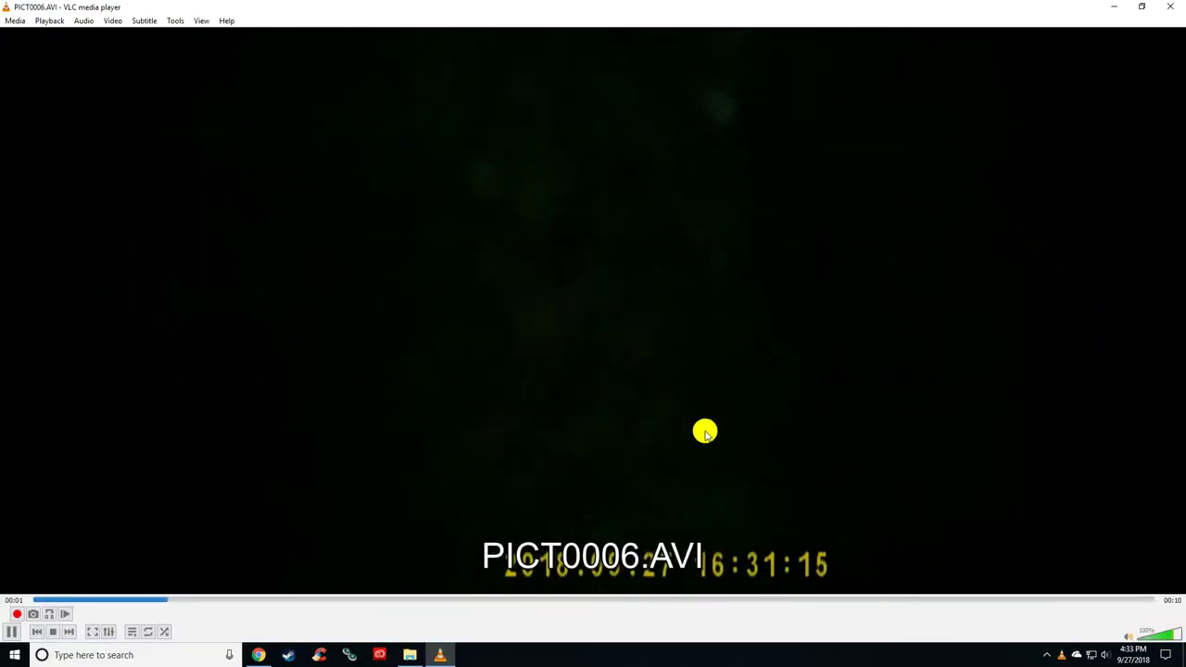
{"action": "key", "text": "space"}
{"action": "left_click", "coordinate": [1170, 7]}
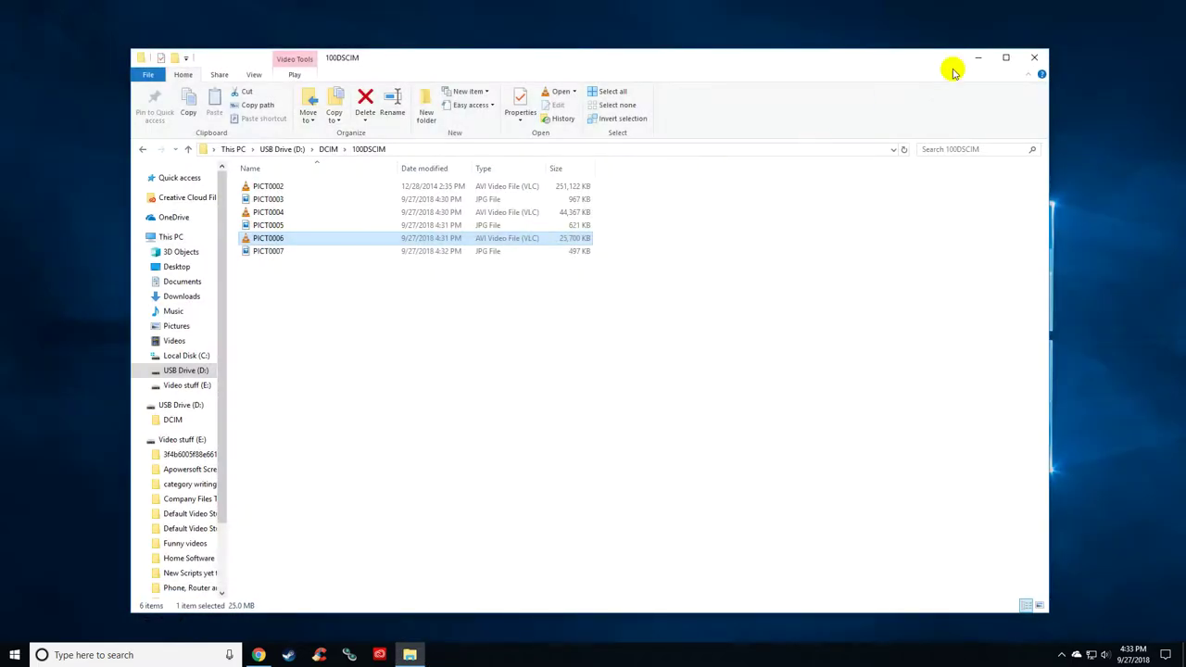
{"action": "left_click", "coordinate": [1036, 53]}
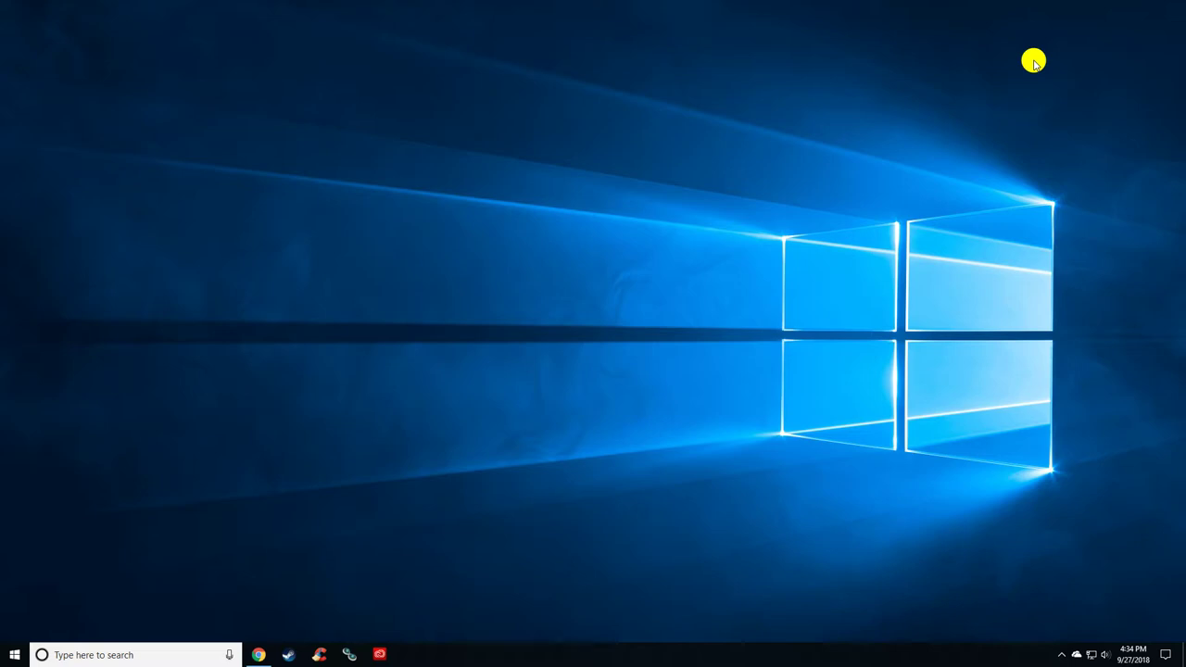
Search for This PC from the desktop and open the DCIM\100DSCIM folder on USB Drive (D:).
{"action": "left_click", "coordinate": [97, 655]}
{"action": "type", "text": "this pc"}
{"action": "key", "text": "Return"}
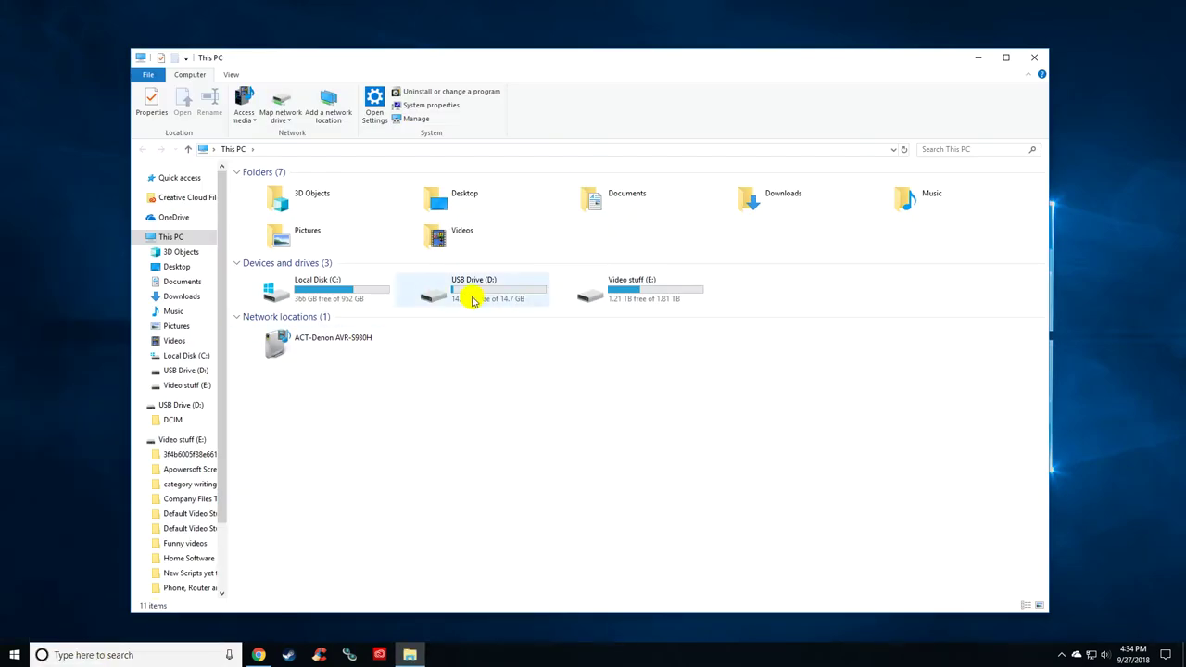
{"action": "double_click", "coordinate": [504, 297]}
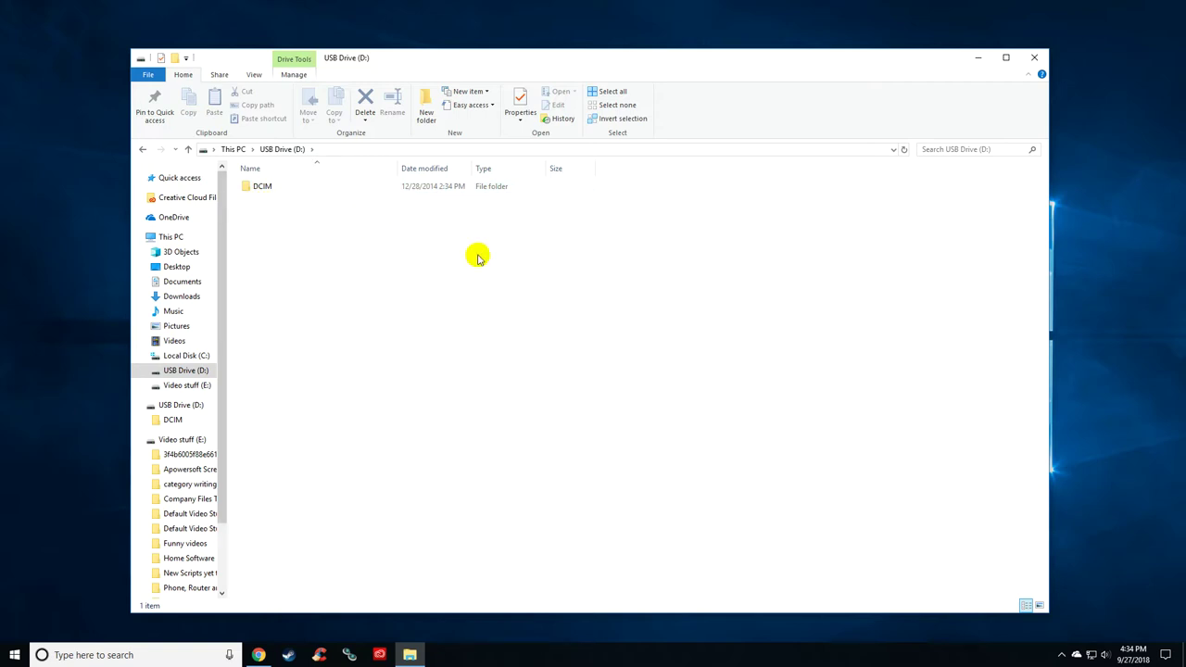
{"action": "double_click", "coordinate": [293, 188]}
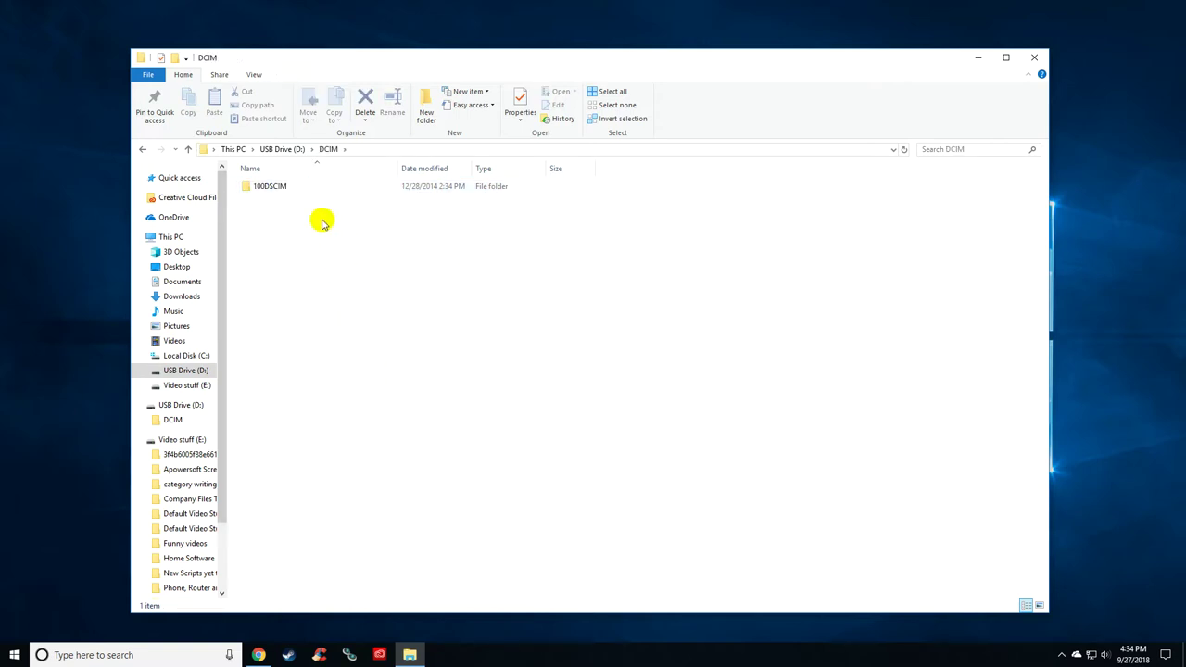
{"action": "double_click", "coordinate": [308, 190]}
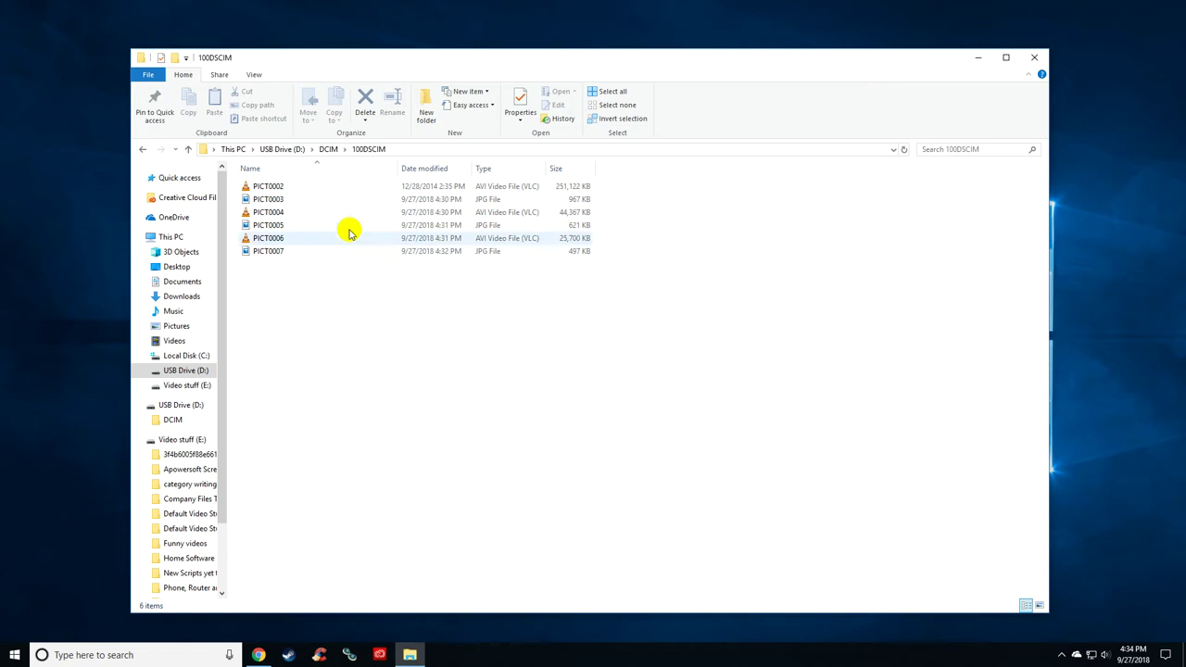
Play the PICT0006 video, pause it to examine the recorded date and time stamp, and close the player.
{"action": "double_click", "coordinate": [307, 239]}
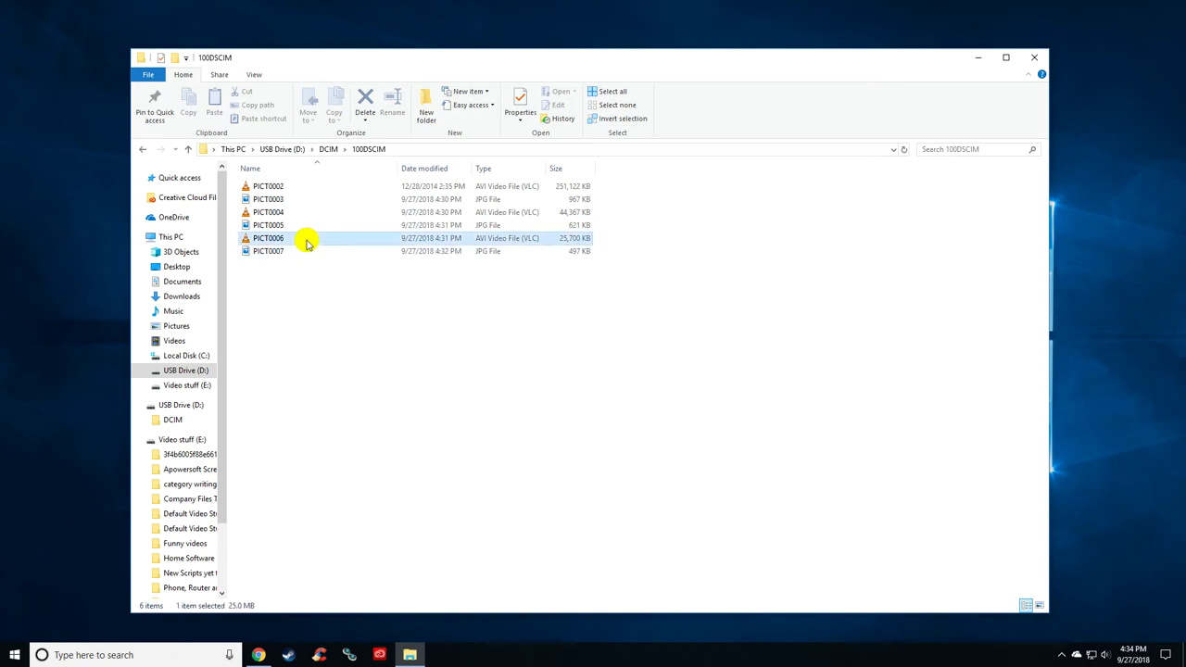
{"action": "left_click", "coordinate": [422, 433]}
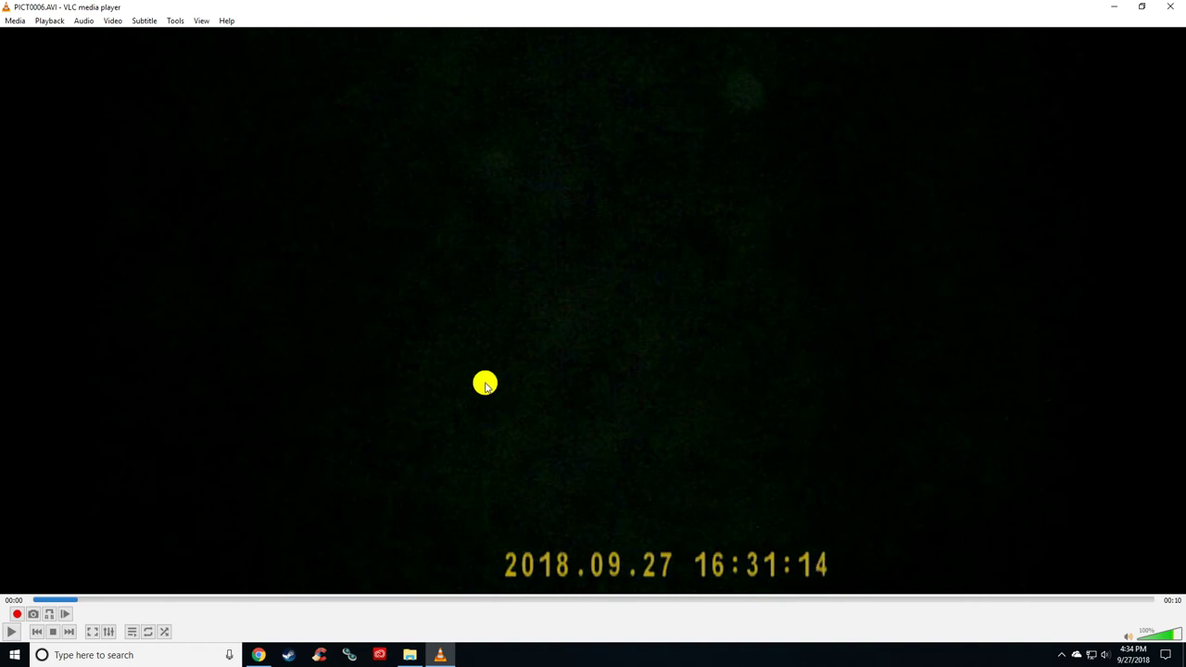
{"action": "left_click", "coordinate": [1180, 10]}
{"action": "left_click", "coordinate": [546, 320]}
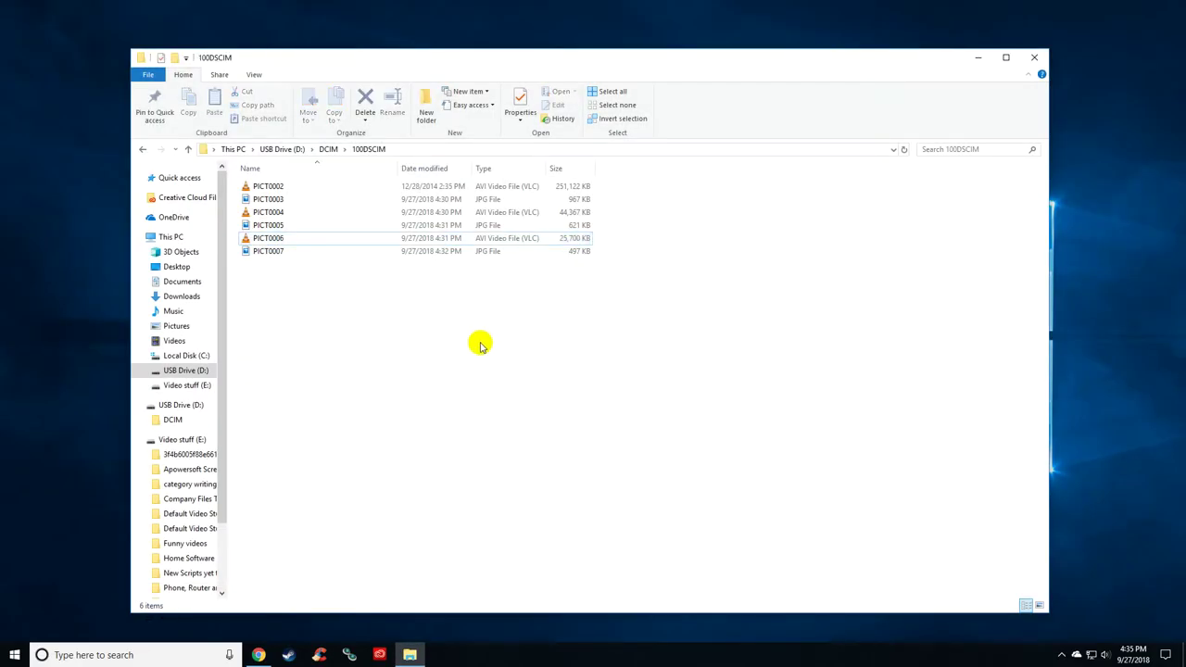
Permanently delete the PICT0006 video from the 100DSCIM folder.
{"action": "left_click", "coordinate": [278, 239]}
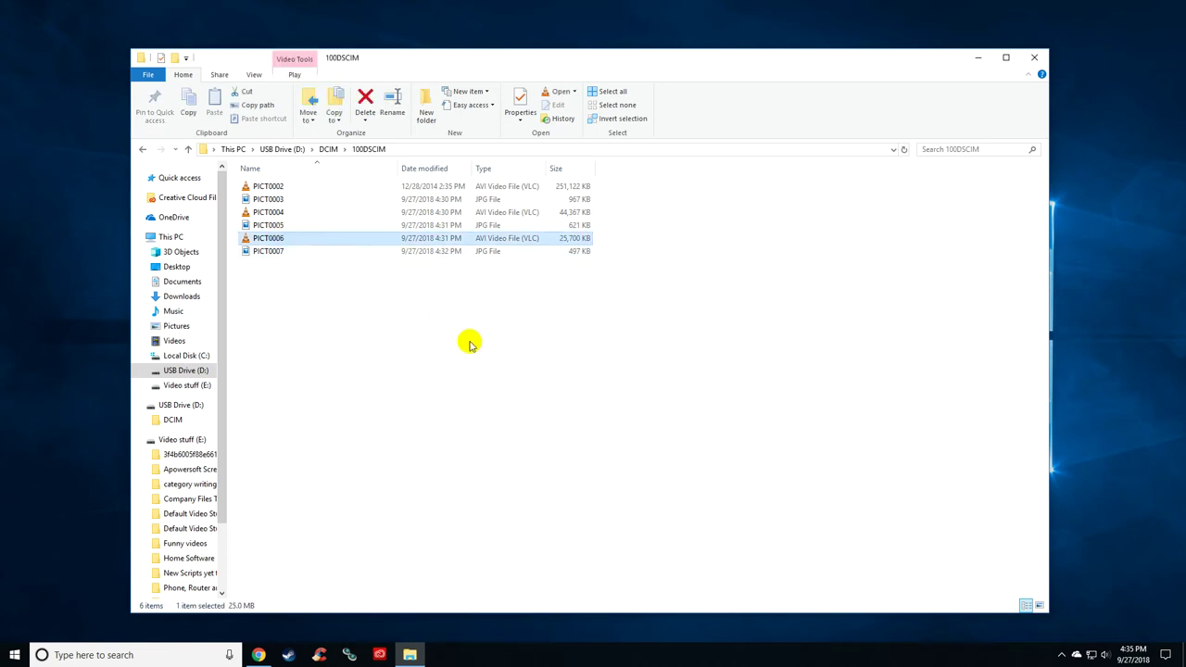
{"action": "key", "text": "Delete"}
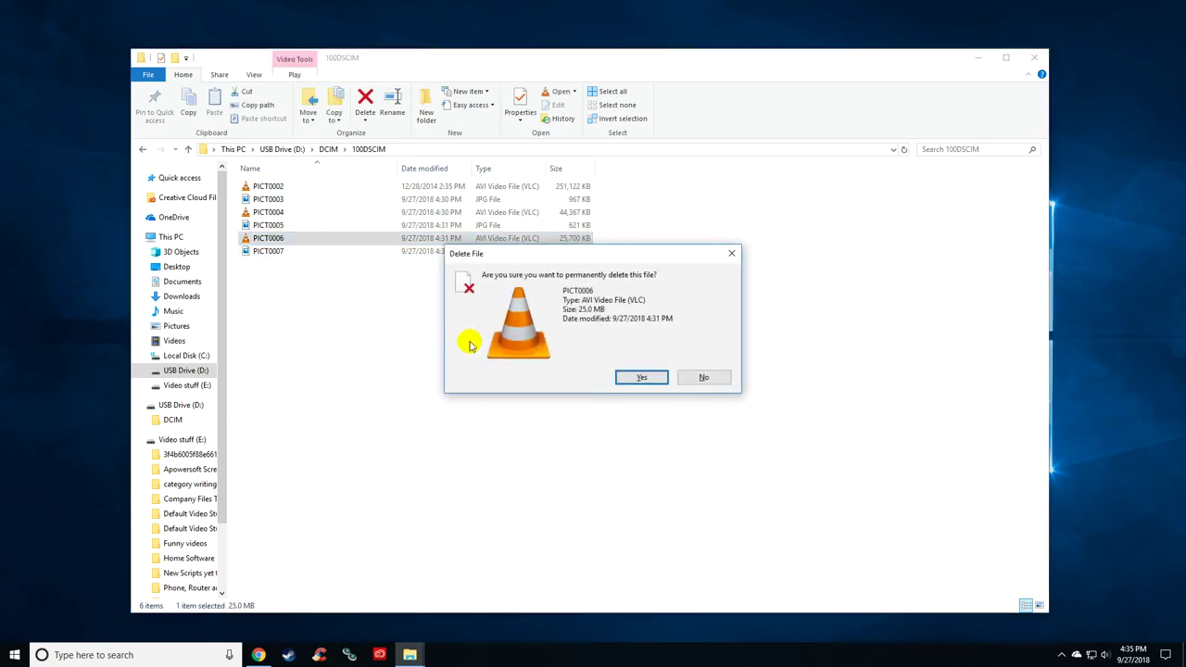
{"action": "left_click", "coordinate": [647, 378]}
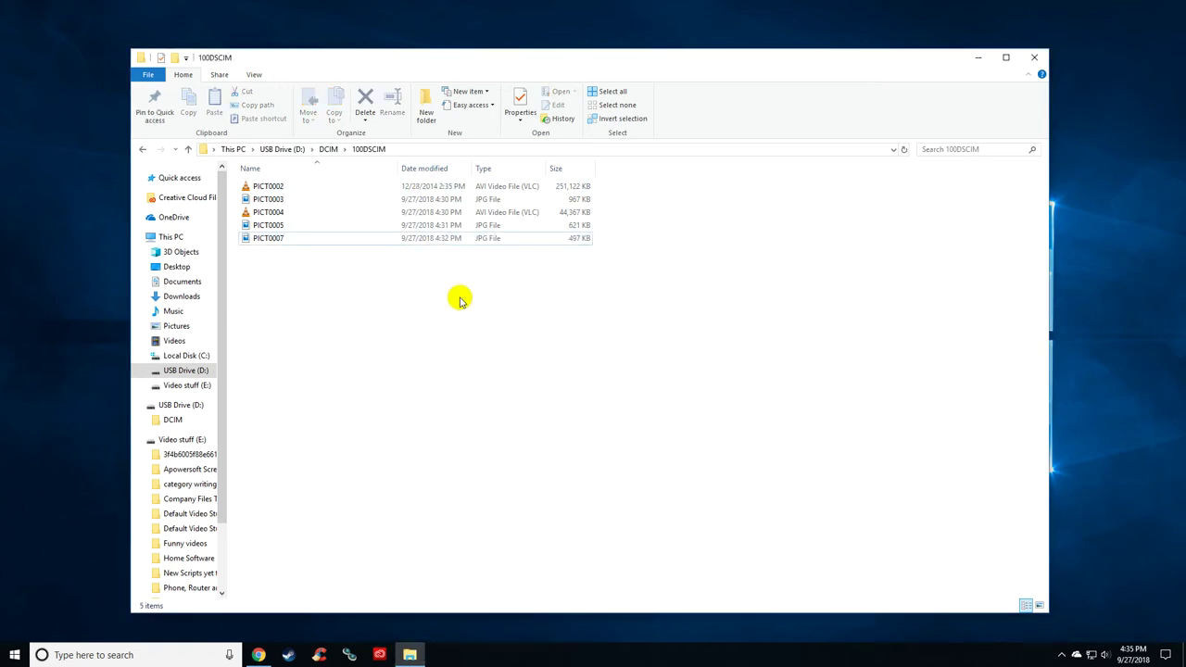
Select all the remaining files in the 100DSCIM folder and permanently delete them together.
{"action": "left_click_drag", "start_coordinate": [460, 299], "coordinate": [305, 179]}
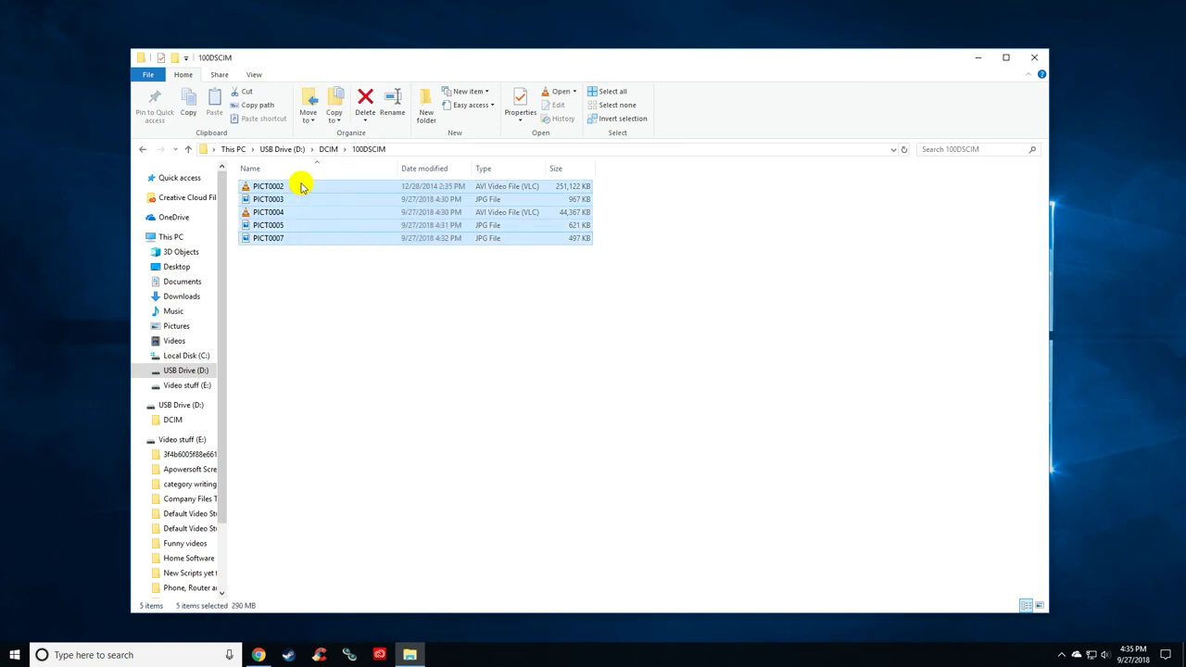
{"action": "left_click_drag", "start_coordinate": [451, 305], "coordinate": [302, 180]}
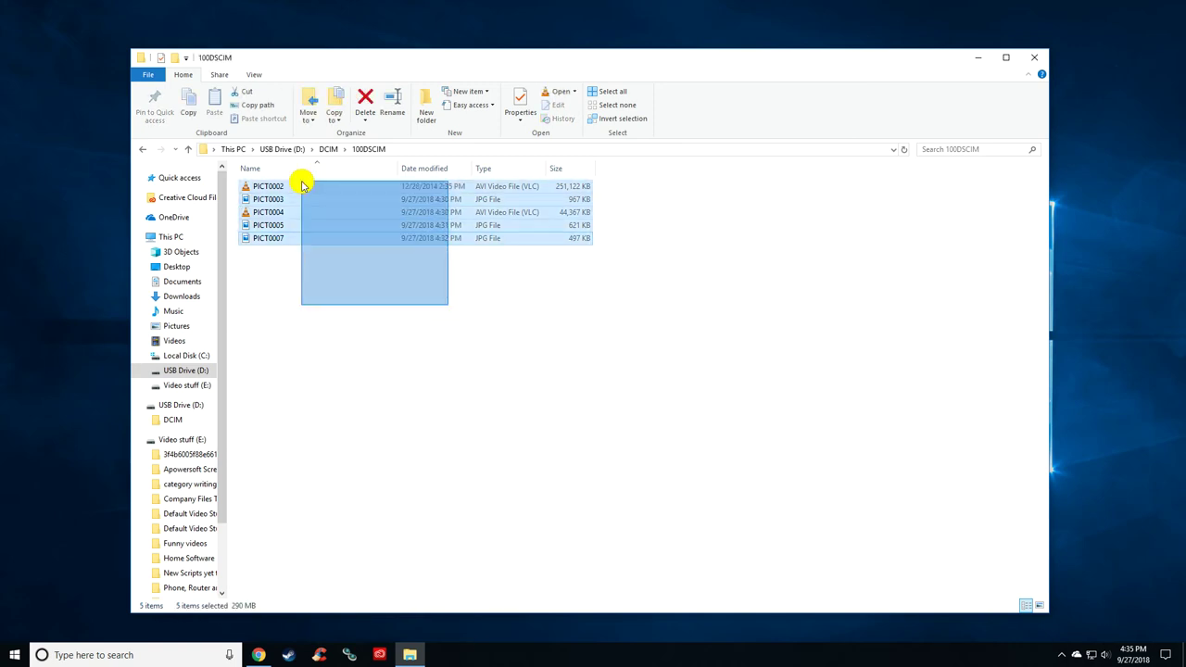
{"action": "key", "text": "shift+Delete"}
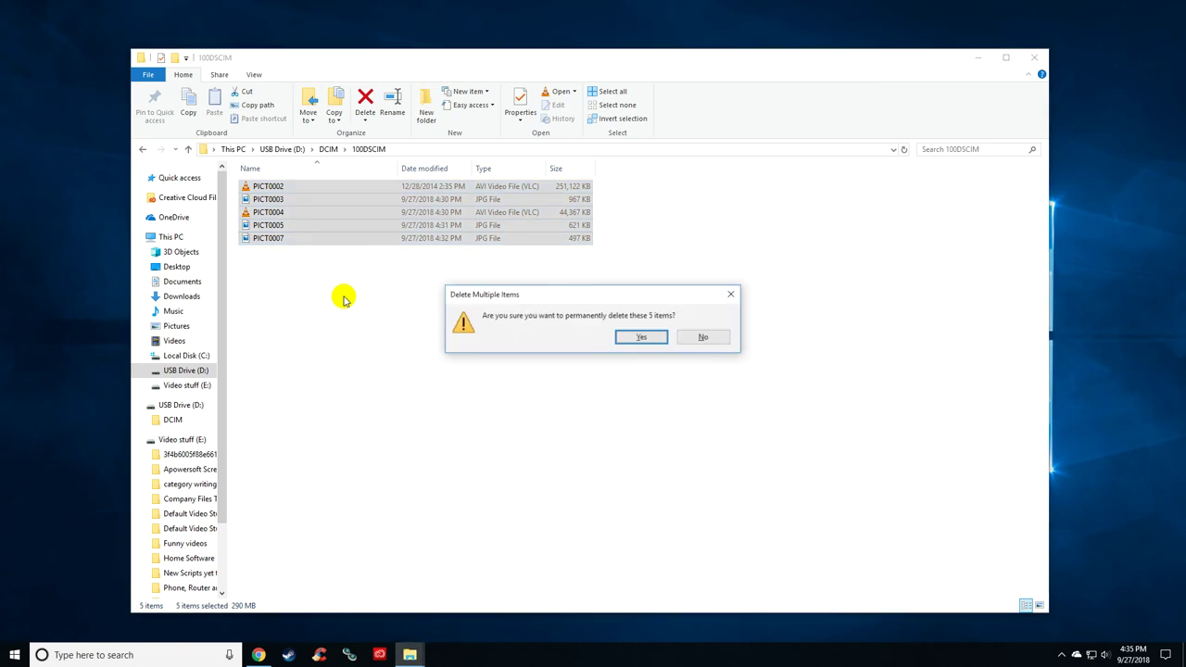
{"action": "key", "text": "Return"}
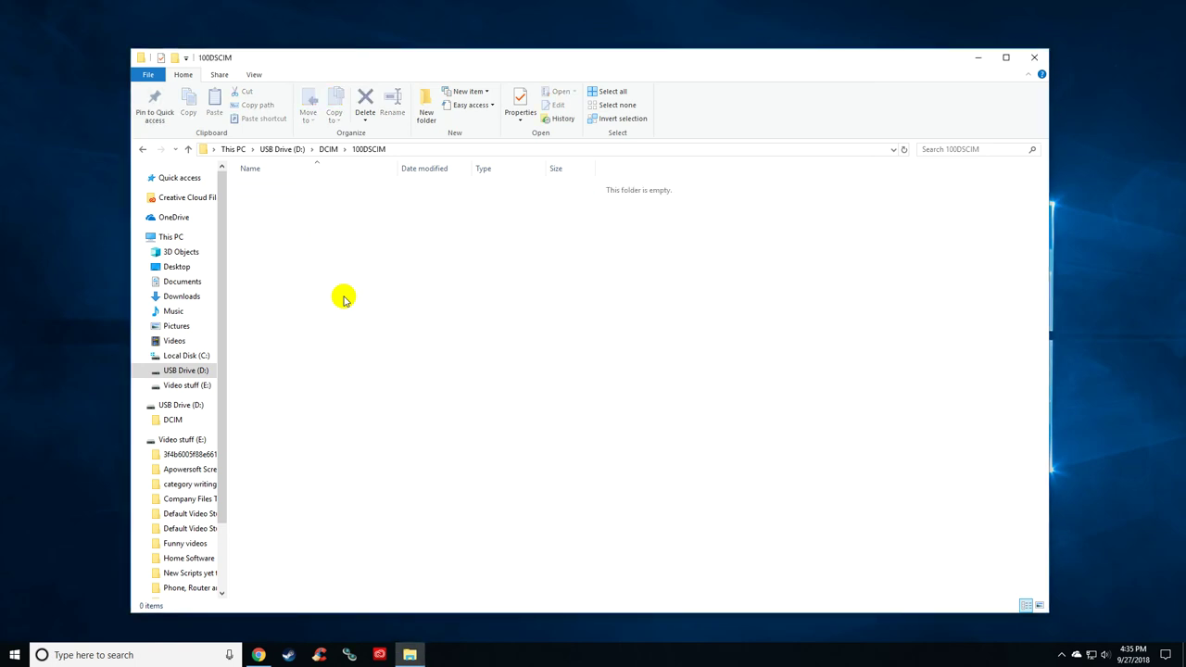